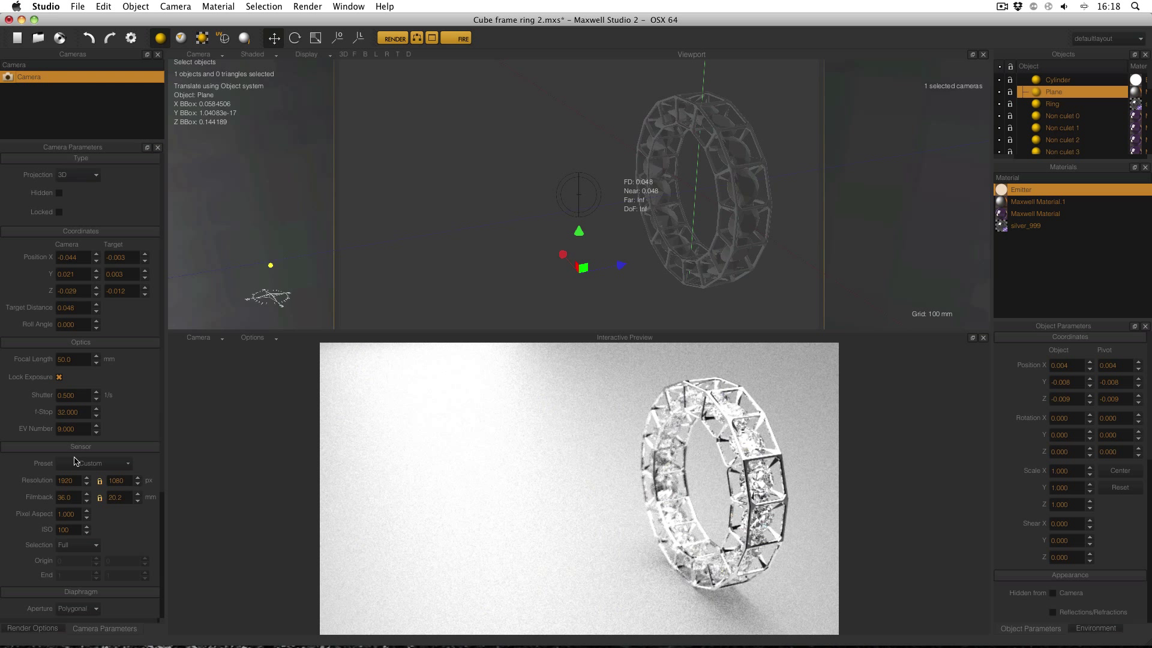
Select the camera's f-Stop and Target Distance fields, then start the Fire interactive preview.
click(84, 415)
click(80, 309)
click(464, 432)
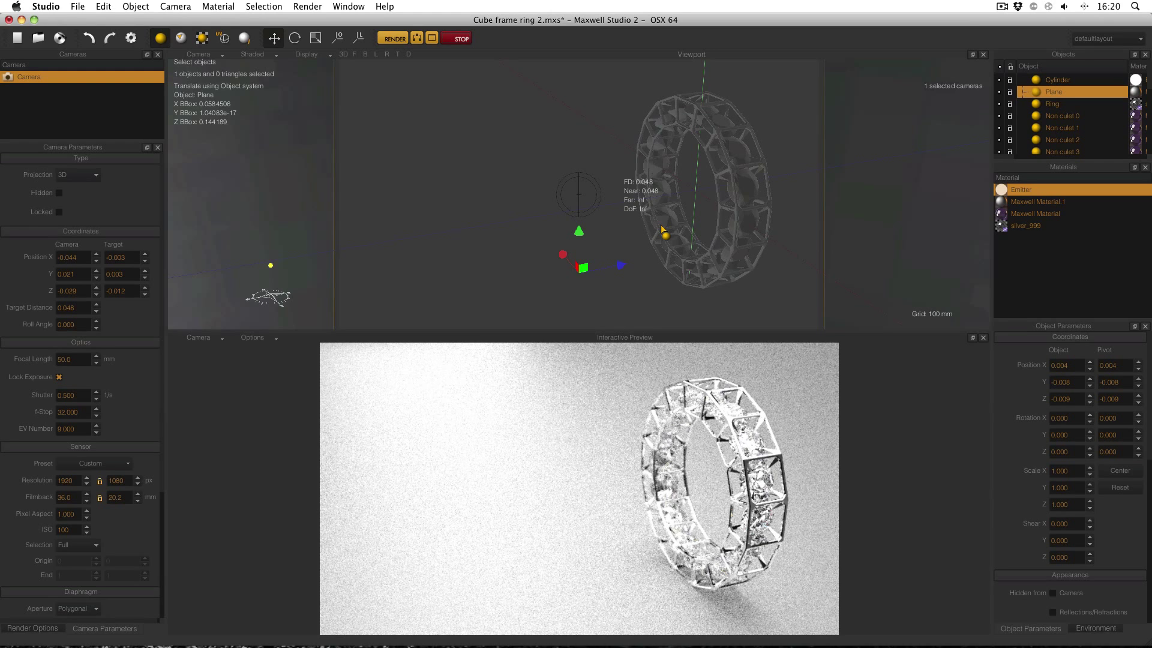
Close the Object Parameters, Materials and Objects panels and enlarge the ring preview.
click(1146, 326)
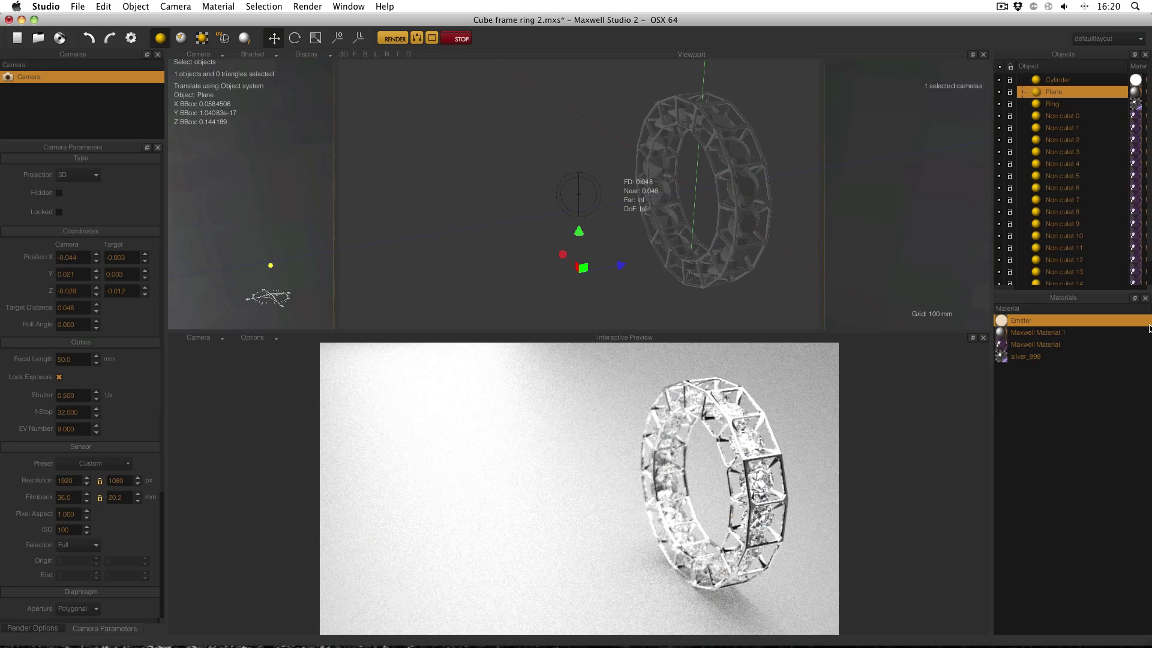
click(1144, 298)
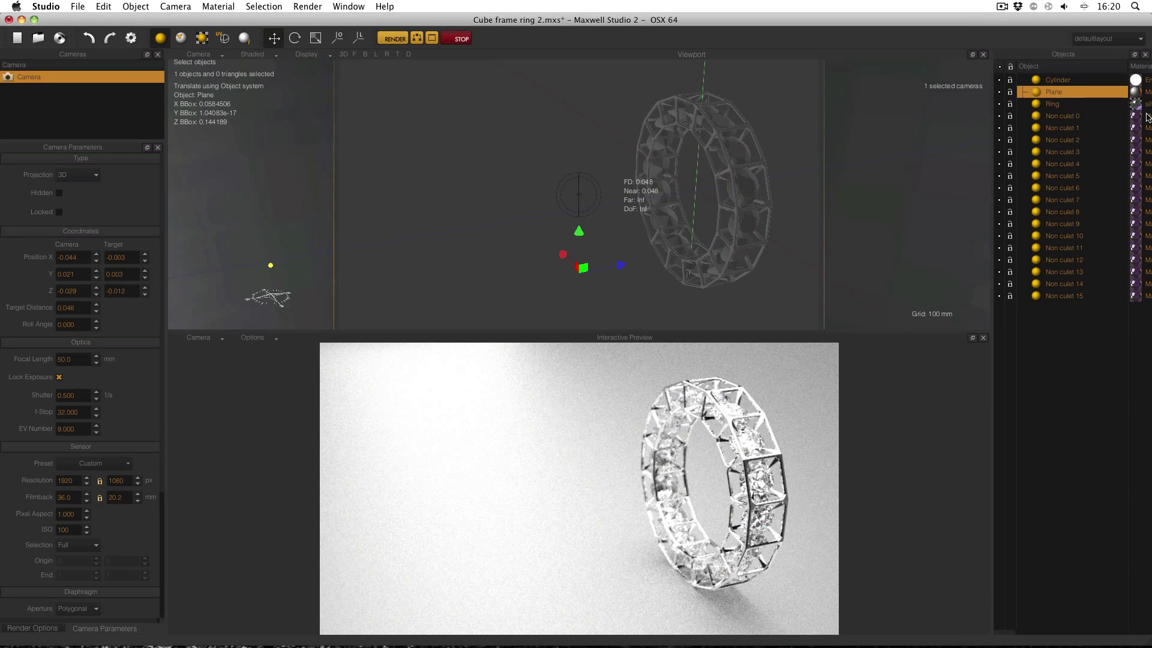
click(1144, 54)
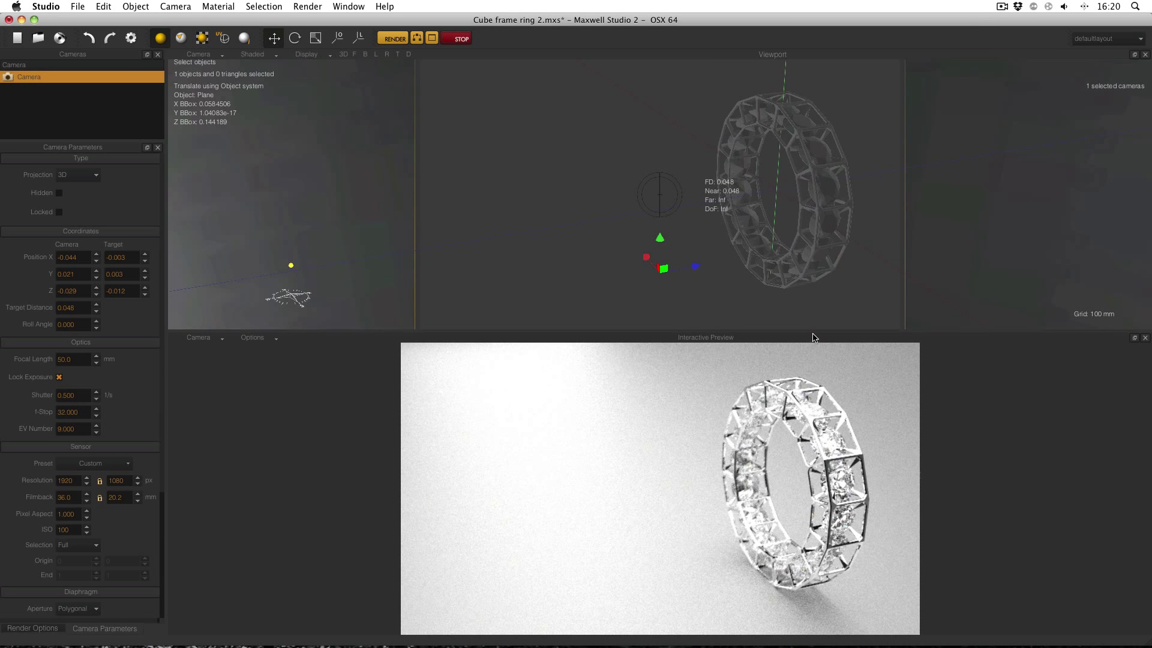
drag(813, 337, 789, 139)
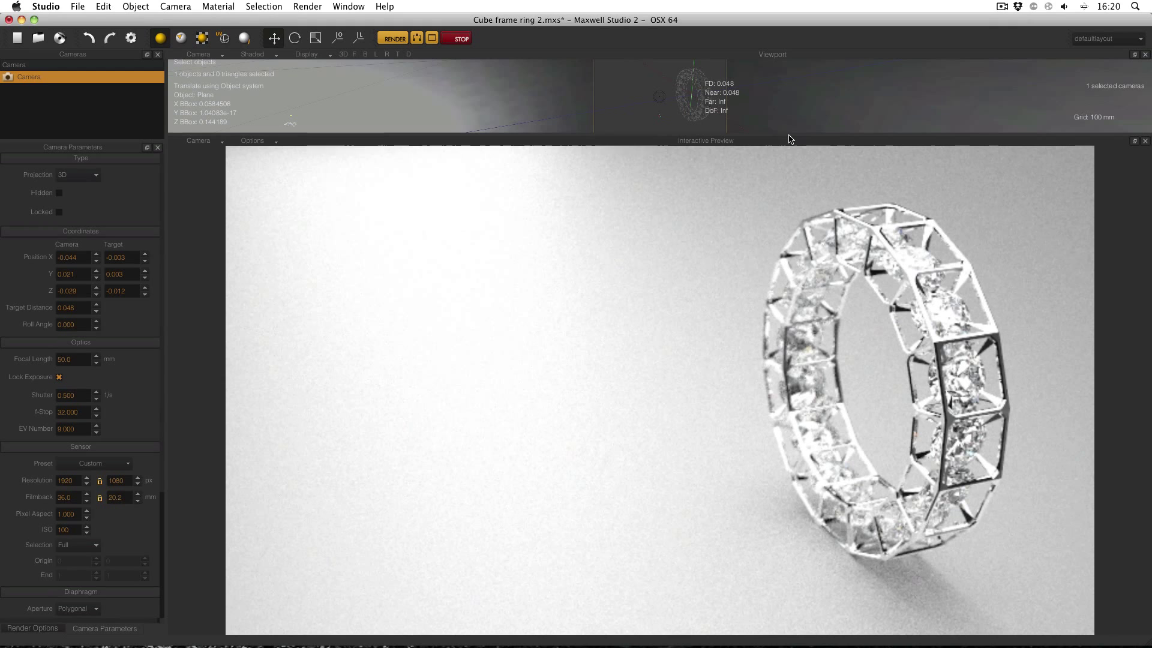
click(200, 55)
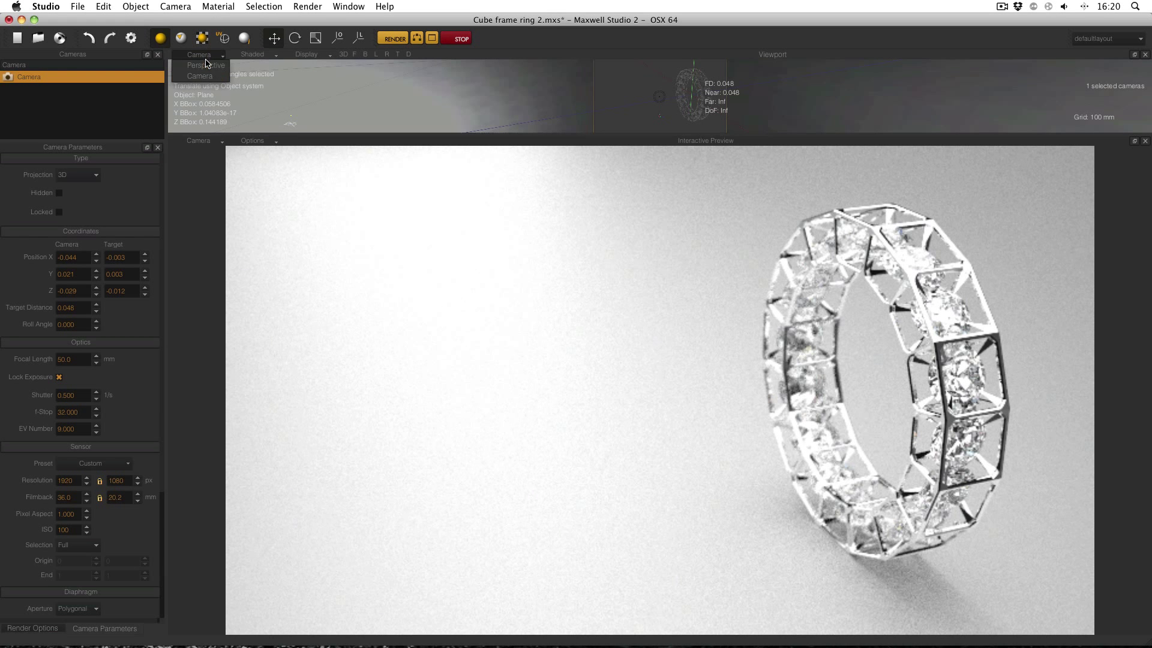
Switch the viewport to Perspective, enlarge it over the preview, and orbit toward the arch and floor.
click(206, 65)
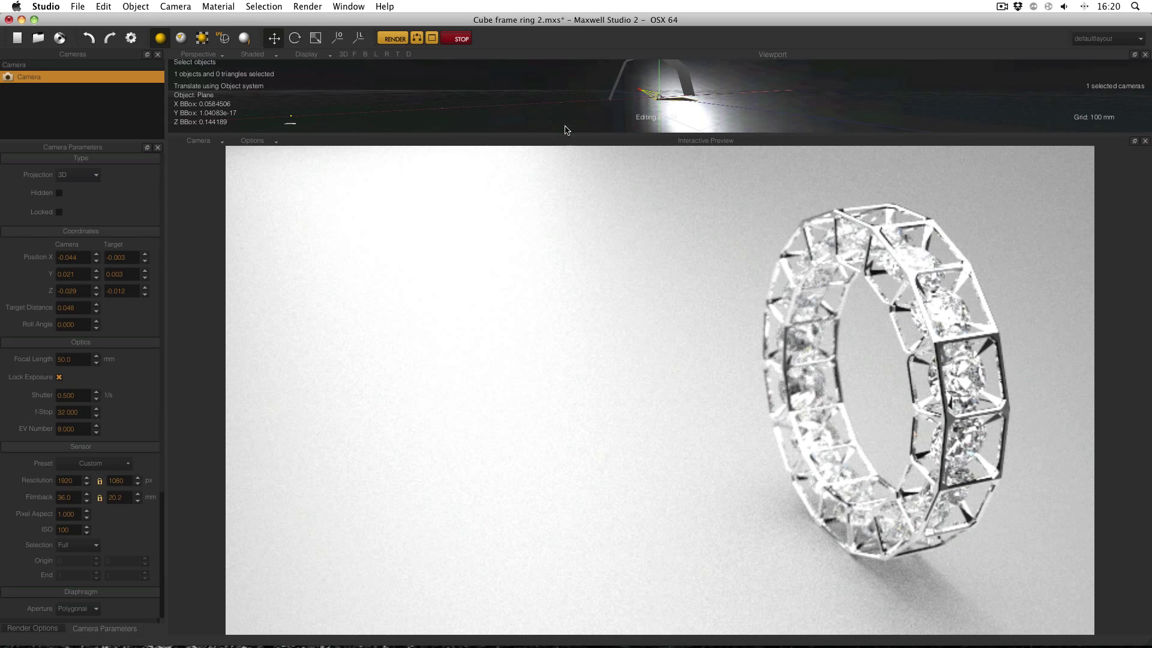
drag(568, 135, 580, 469)
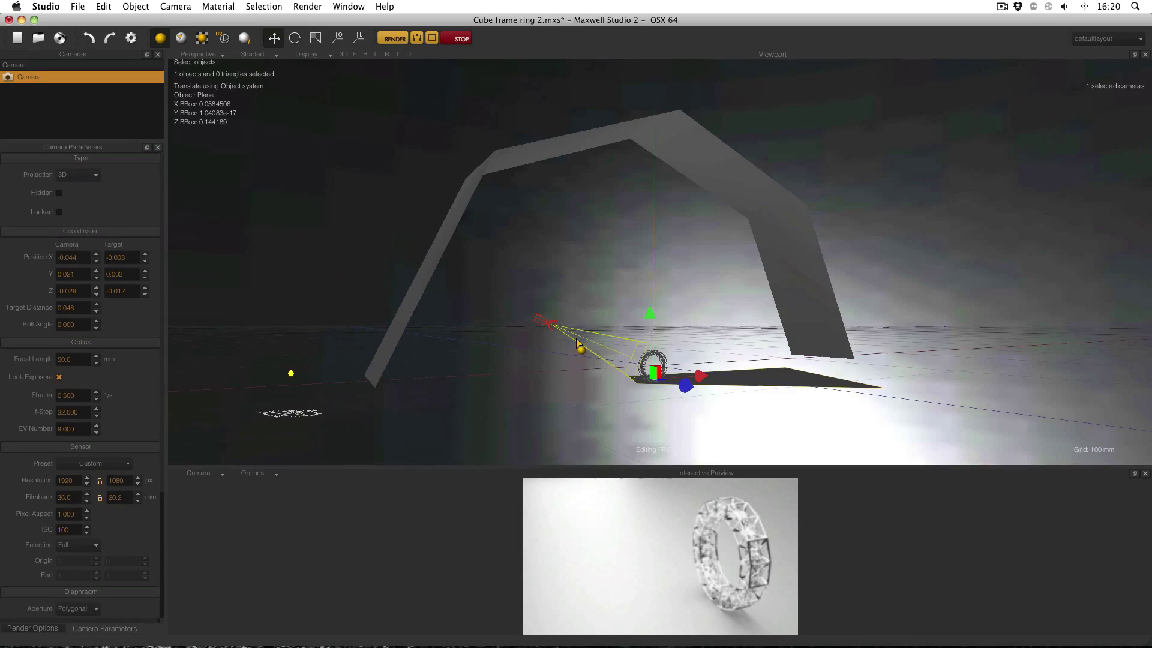
drag(577, 343, 822, 222)
drag(547, 241, 659, 192)
drag(542, 213, 653, 247)
drag(509, 229, 606, 226)
drag(454, 187, 808, 234)
Select the arch and then the floor plane, orbiting around each and the ring, then deselect.
click(820, 238)
drag(607, 239, 523, 191)
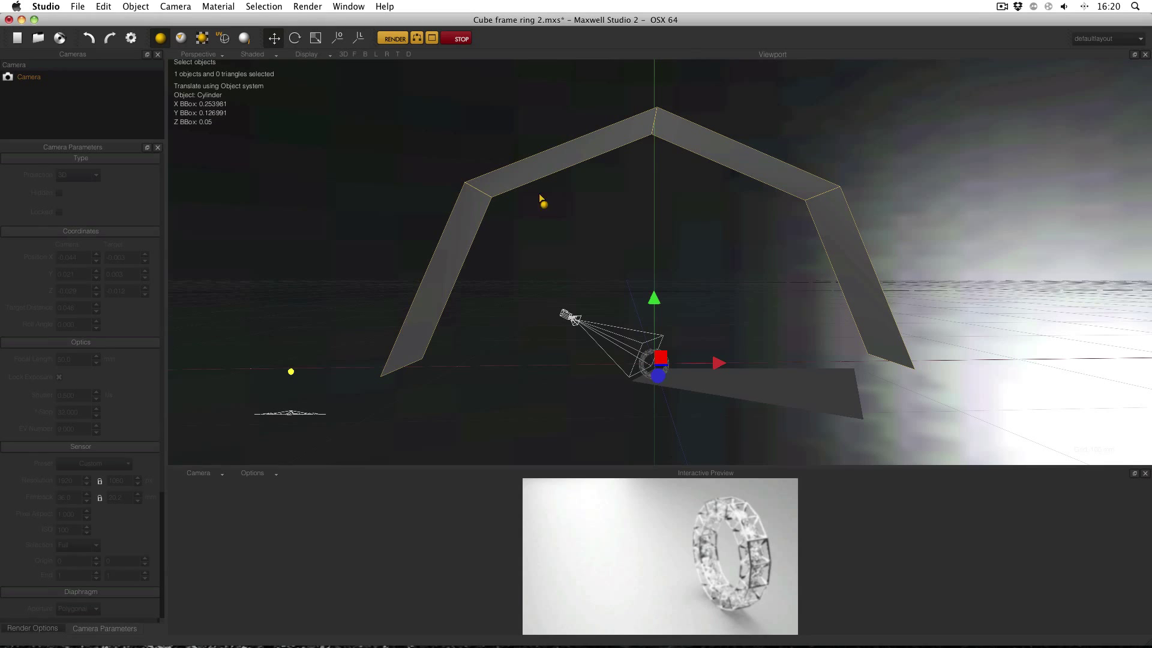
drag(596, 207, 694, 224)
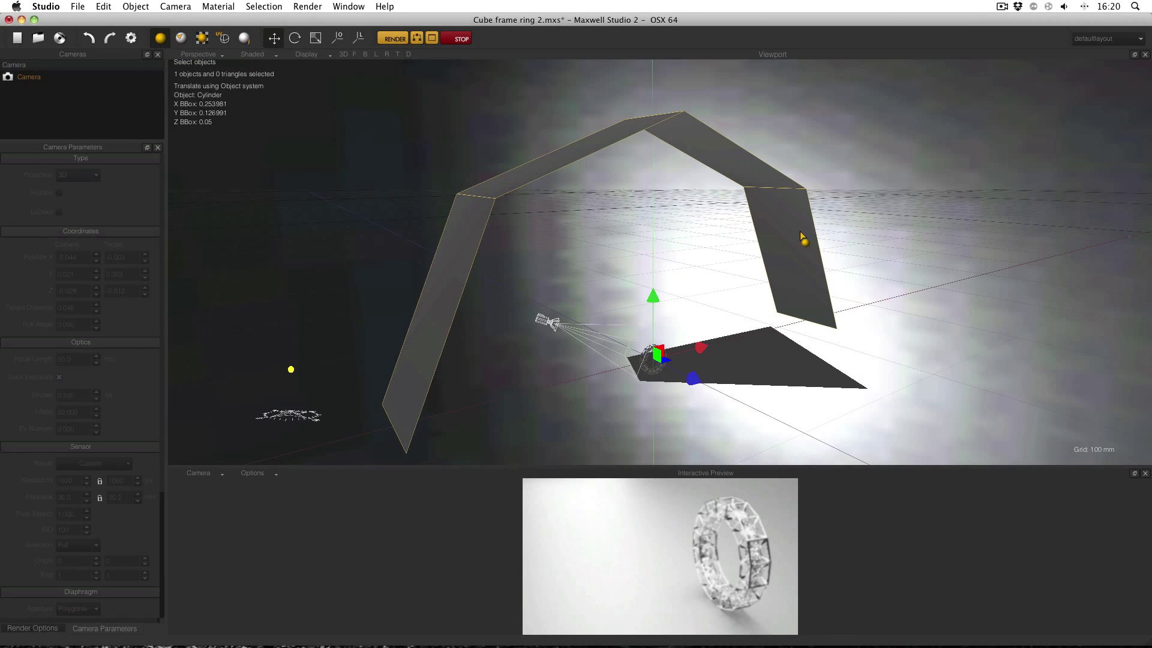
drag(781, 217, 685, 215)
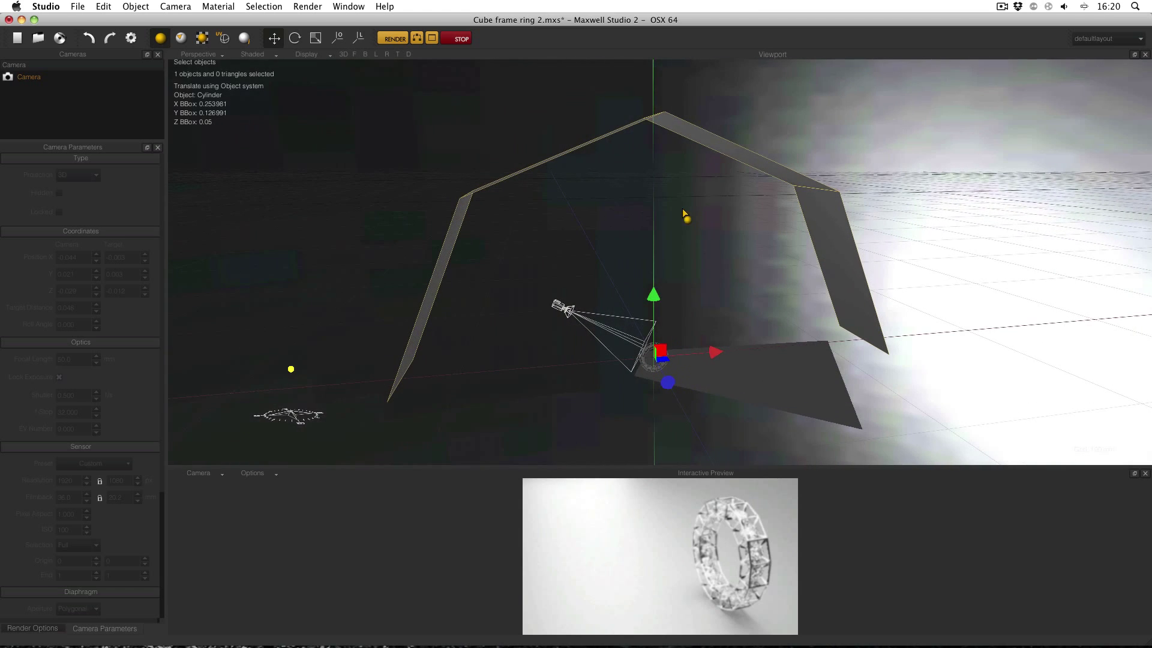
click(765, 391)
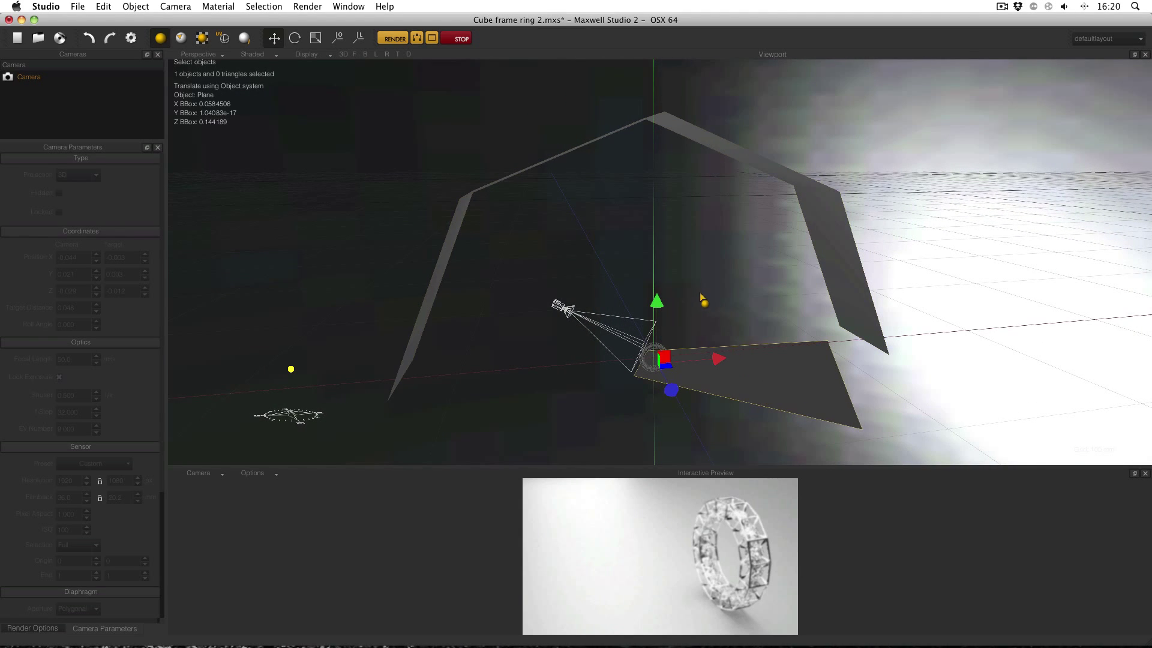
mouse_move(708, 300)
mouse_down()
mouse_move(748, 305)
mouse_move(723, 300)
mouse_up()
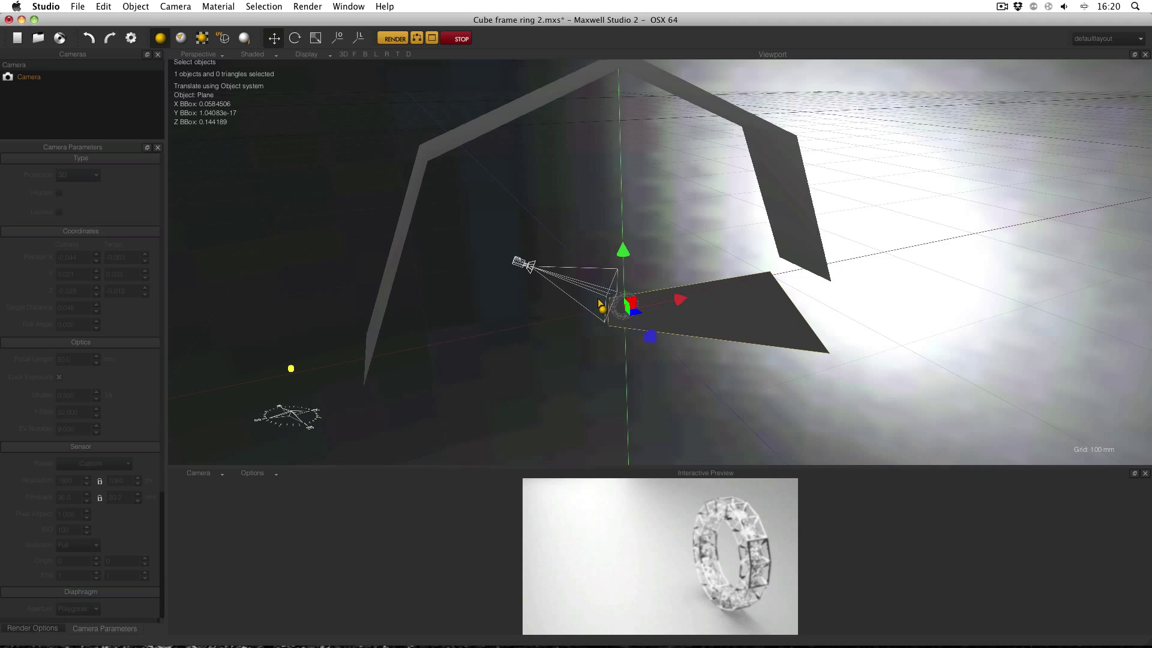
scroll(602, 303, up, 4)
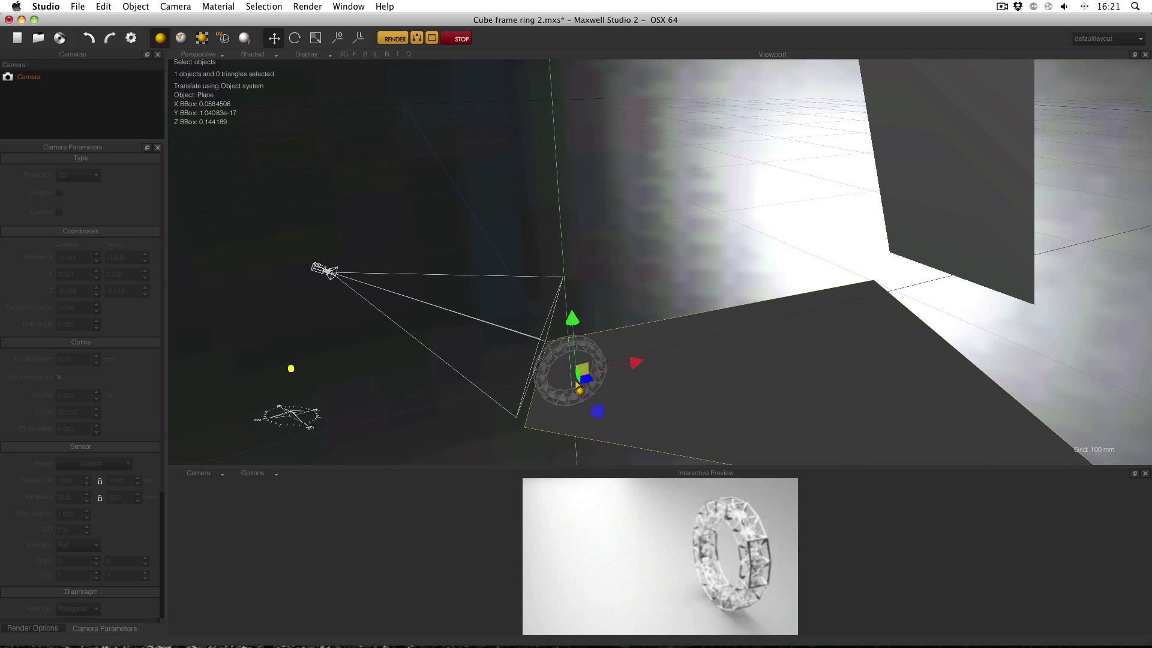
drag(485, 307, 360, 298)
click(292, 304)
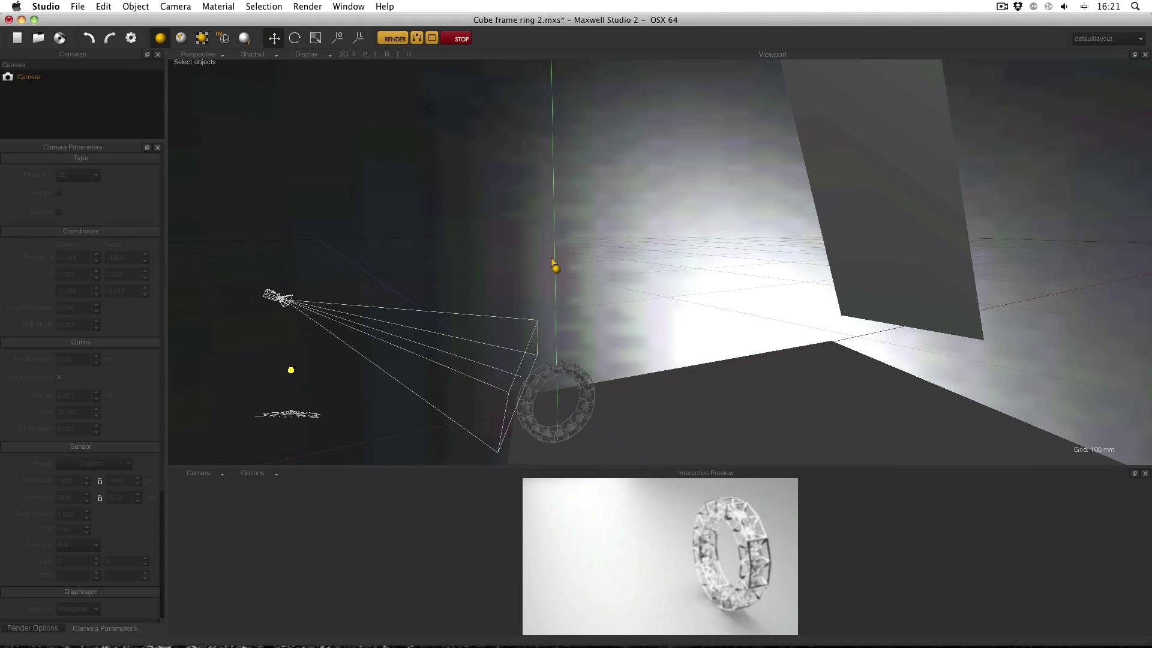
drag(551, 257, 624, 249)
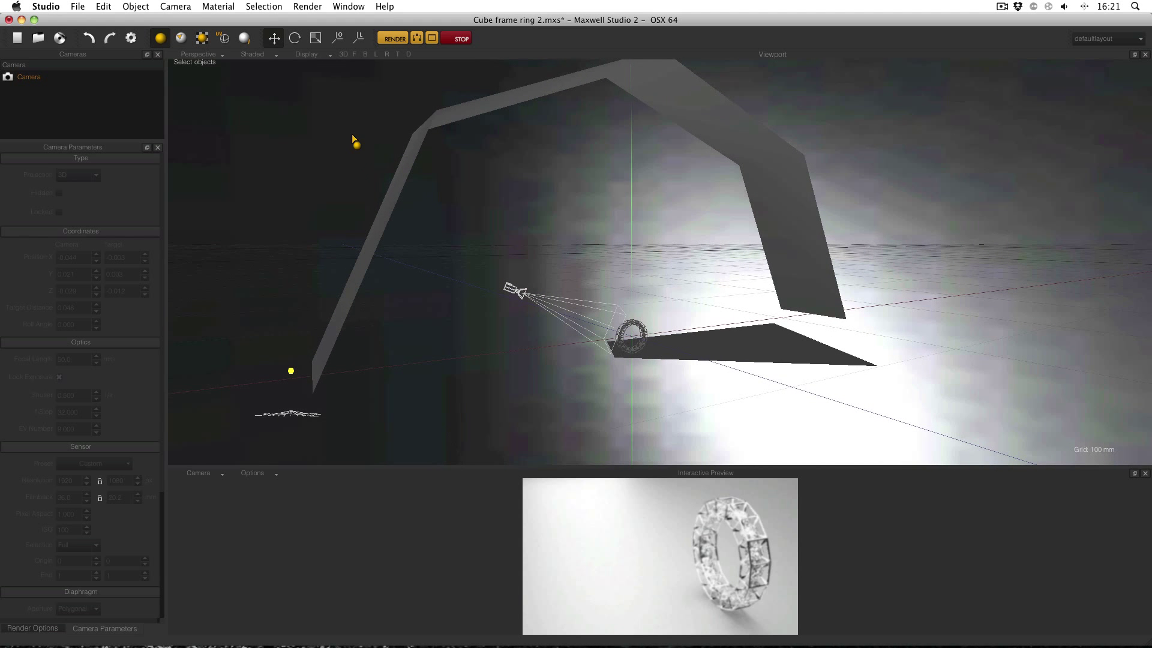
click(209, 55)
Return the viewport to the camera view, enlarge the Fire preview, and confirm Preview Options to restart rendering.
click(200, 76)
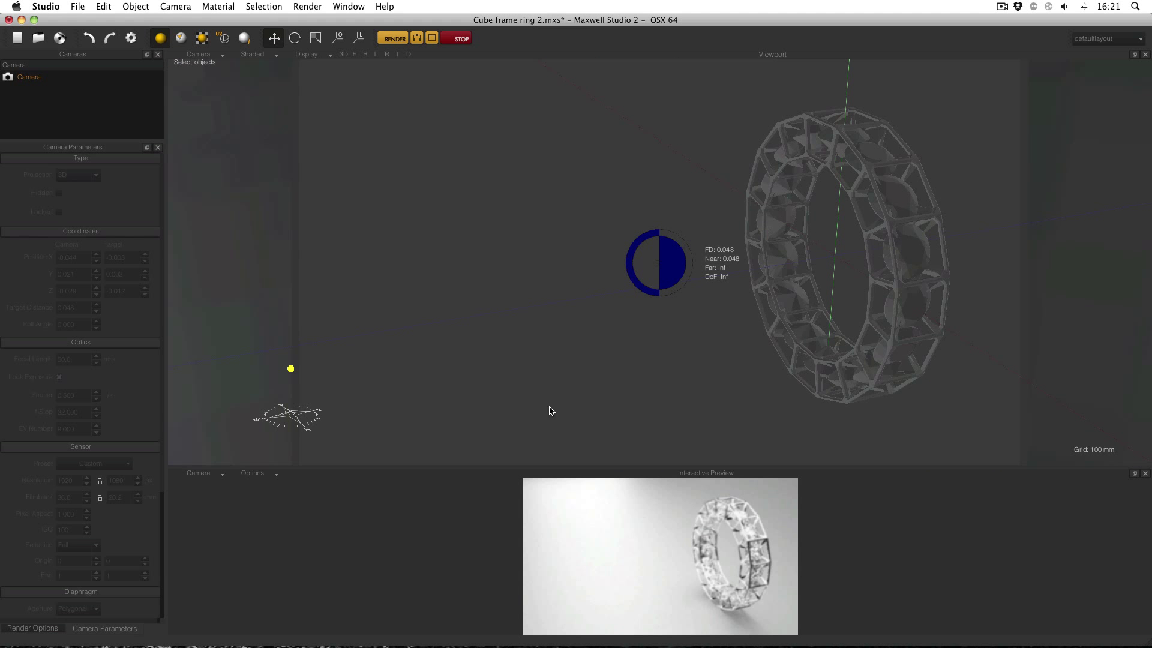
drag(611, 471, 569, 137)
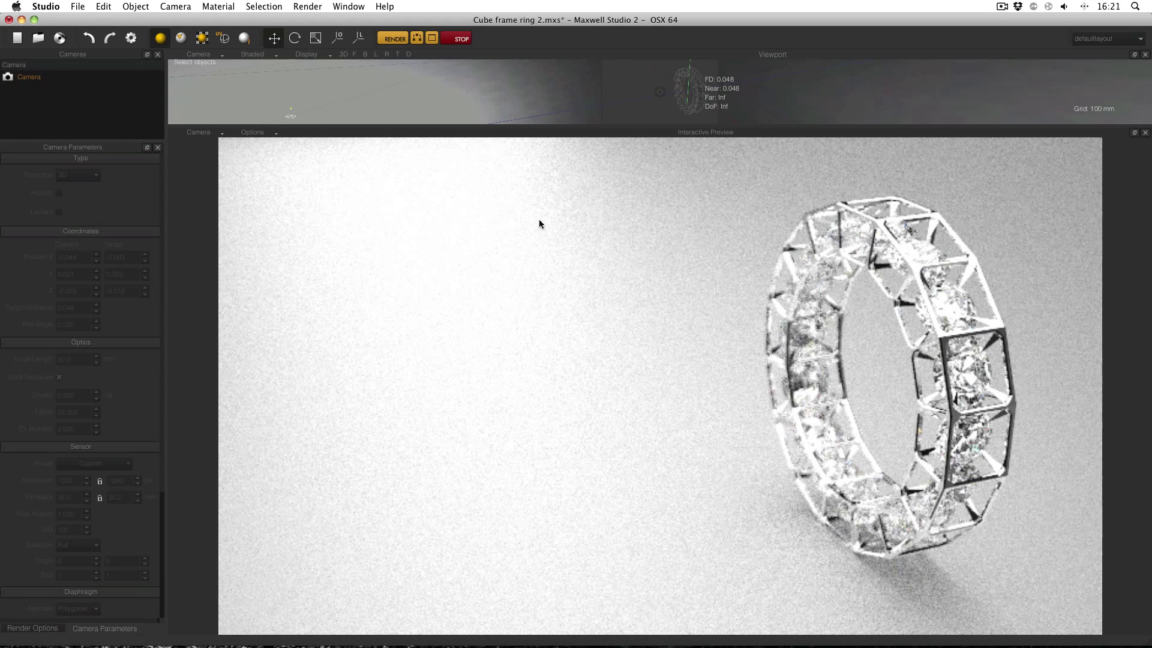
click(267, 134)
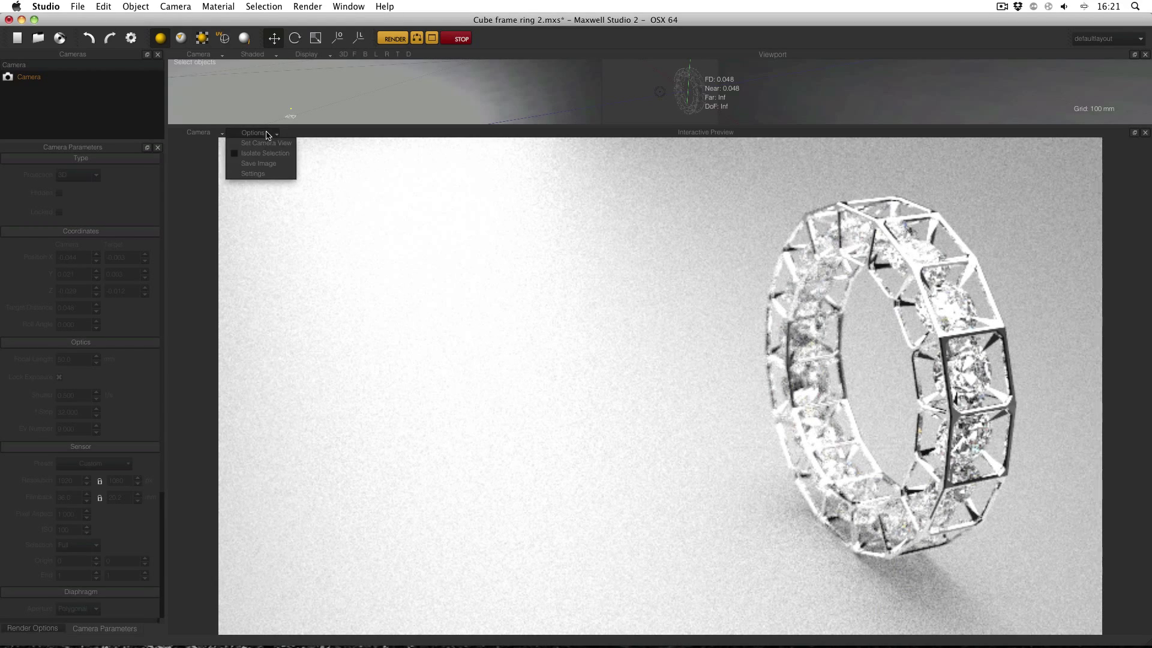
click(268, 175)
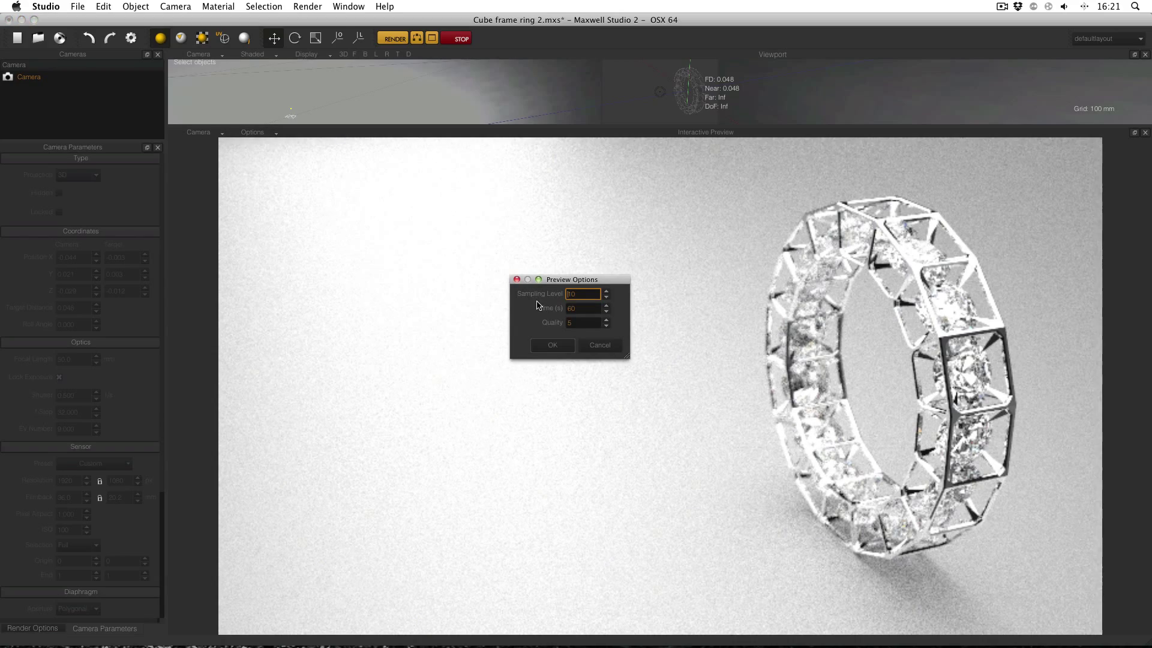
click(553, 345)
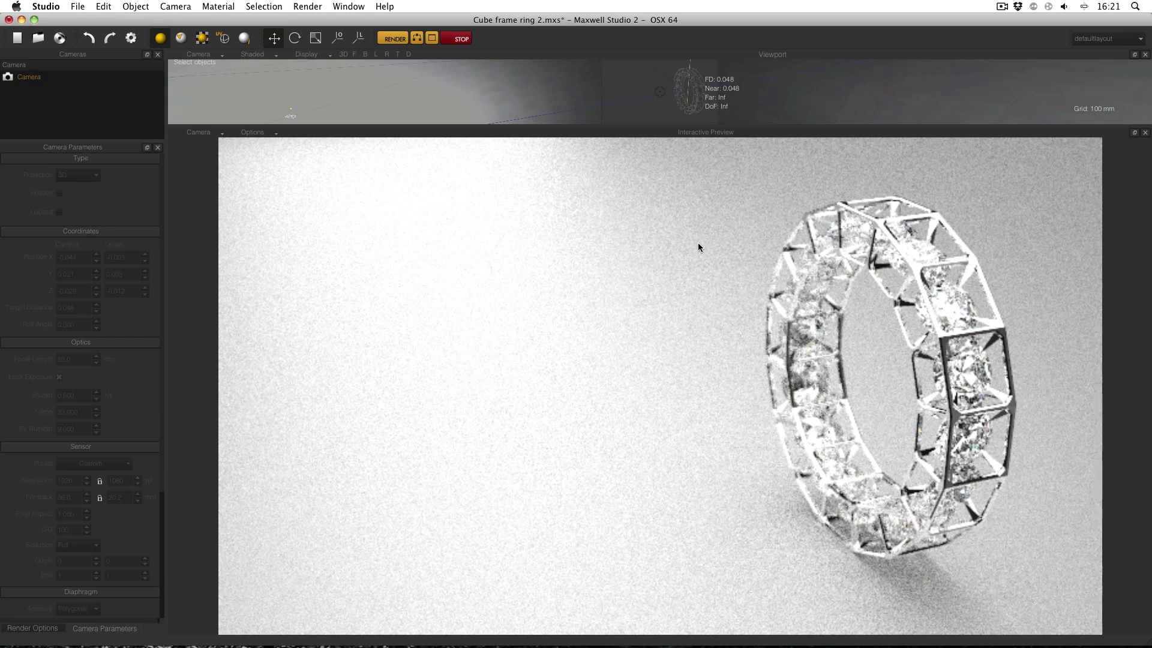
Select the scene camera, enlarge the viewport, and view camera and ring in free perspective.
click(53, 79)
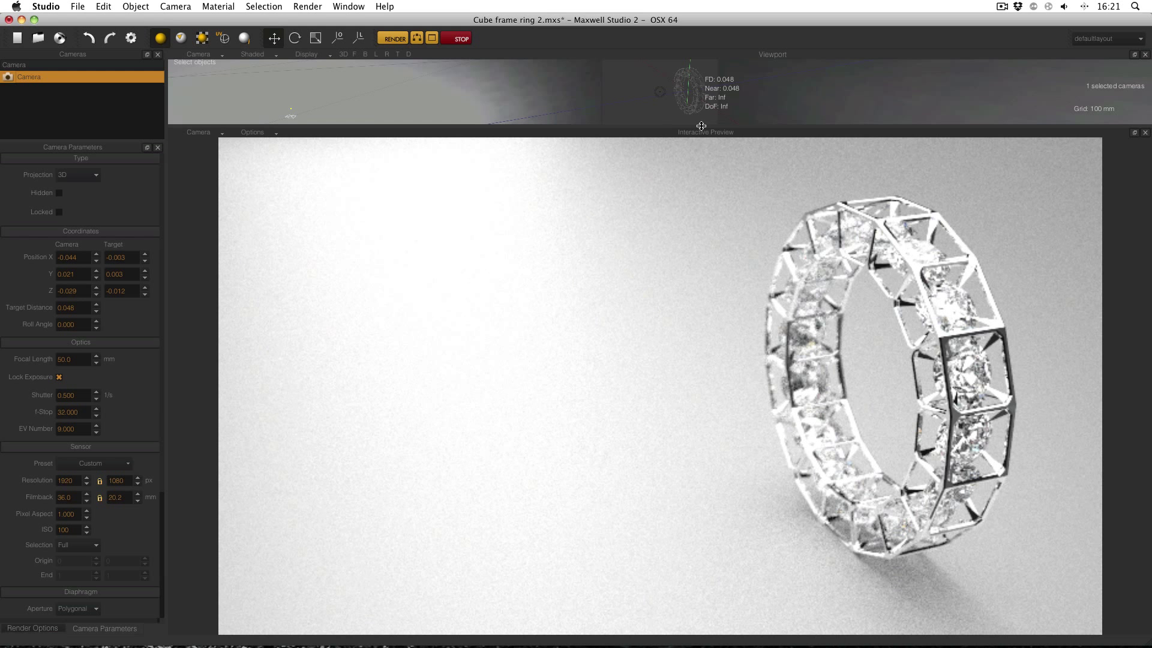
drag(701, 126, 718, 382)
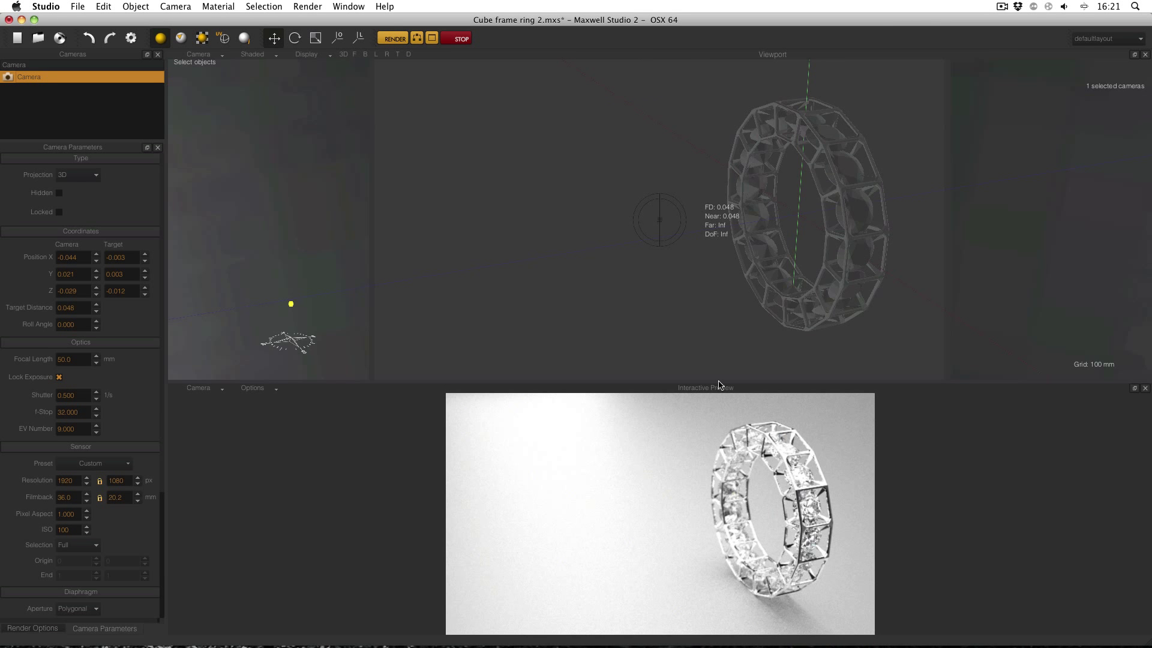
click(204, 55)
click(207, 66)
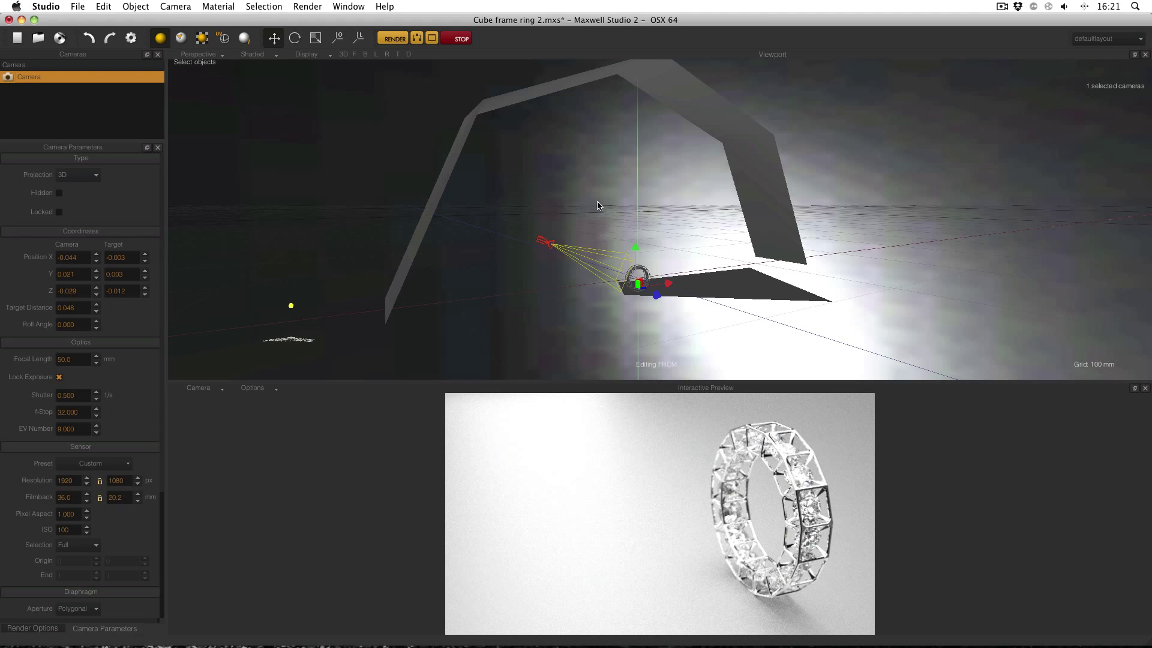
scroll(631, 221, up, 5)
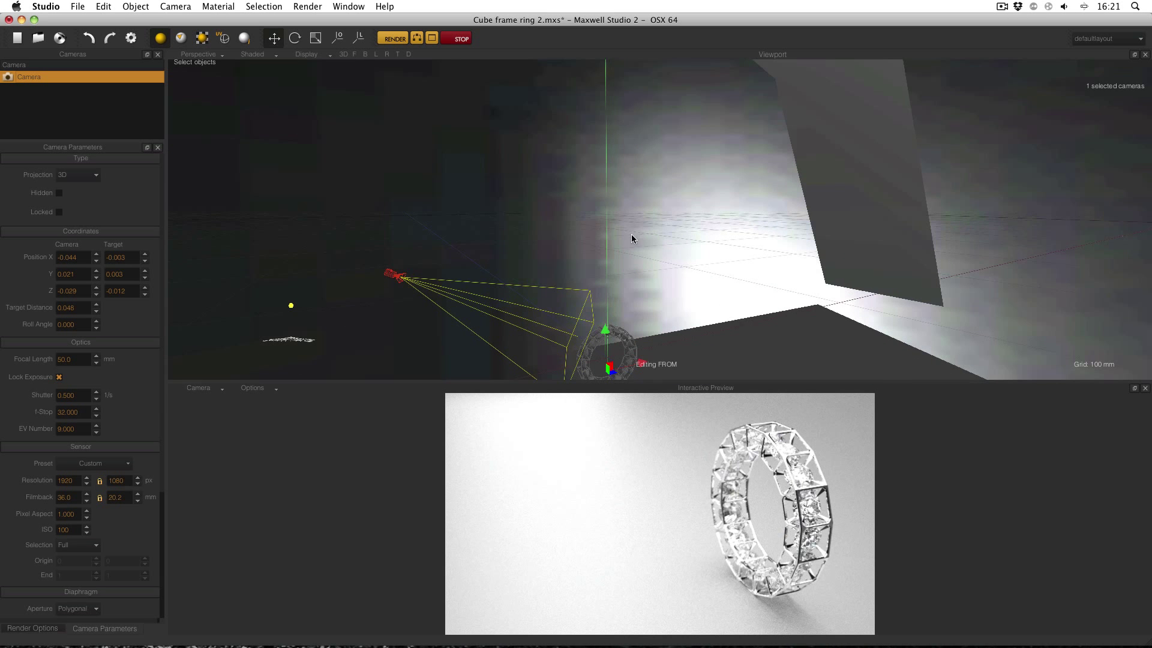
alt+drag(626, 242, 633, 192)
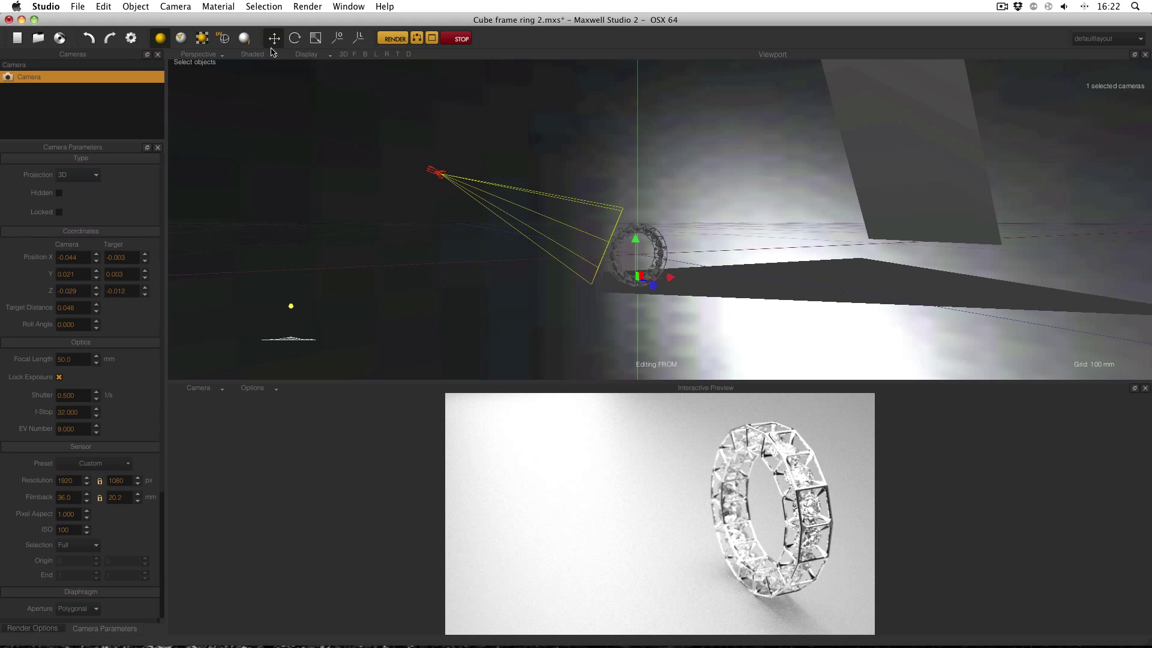
Look through the scene camera and enlarge the interactive ring preview.
click(220, 55)
click(215, 76)
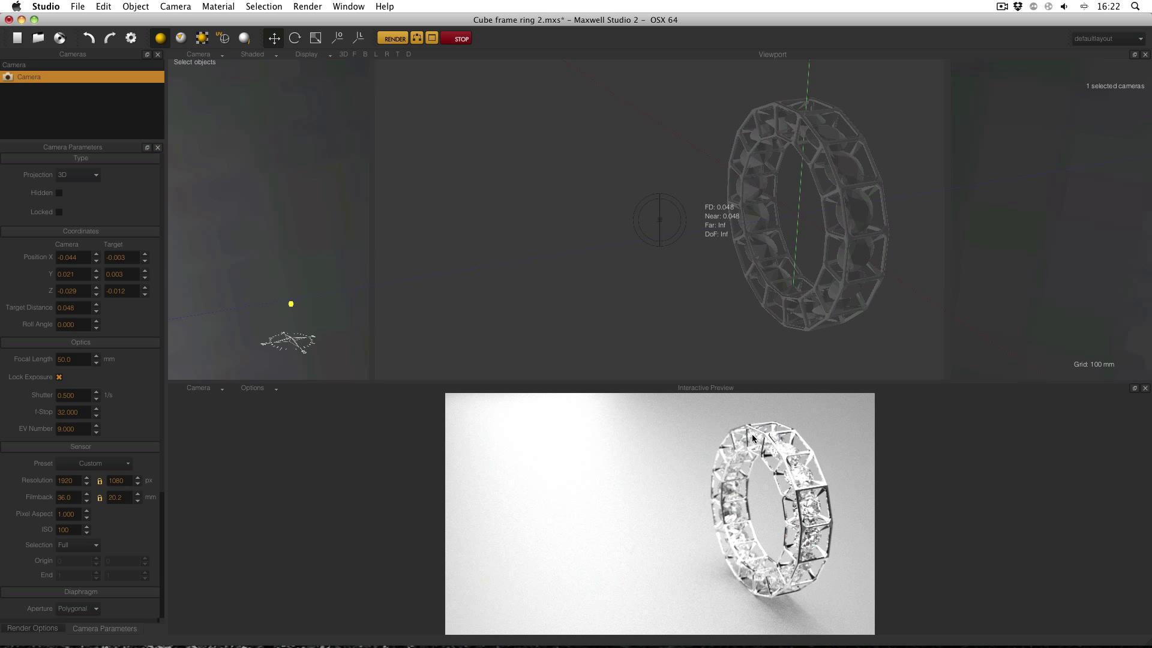
drag(727, 383, 697, 125)
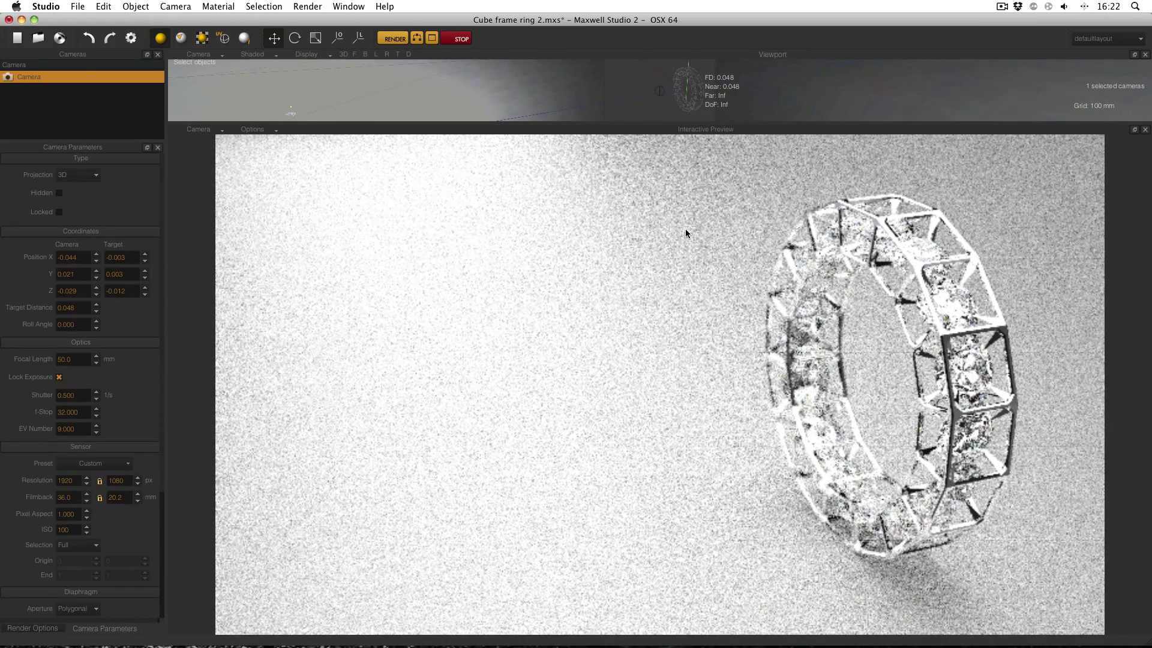
Change the camera f-stop from 32.000 to 5.6.
click(85, 414)
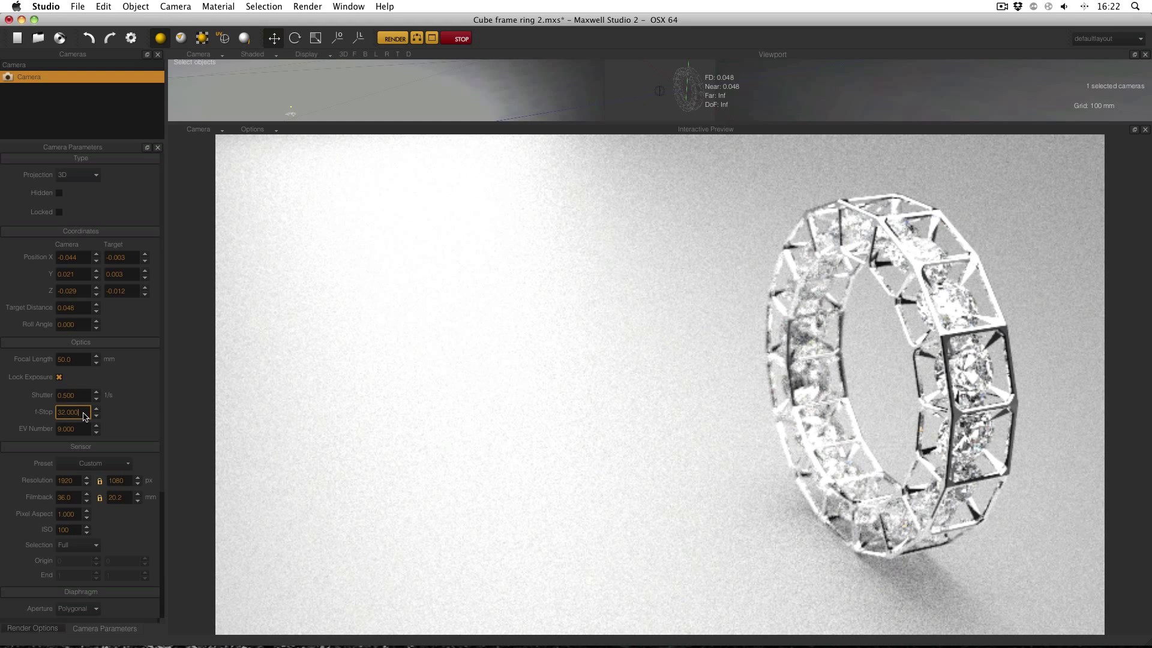
double_click(67, 416)
text(5.6)
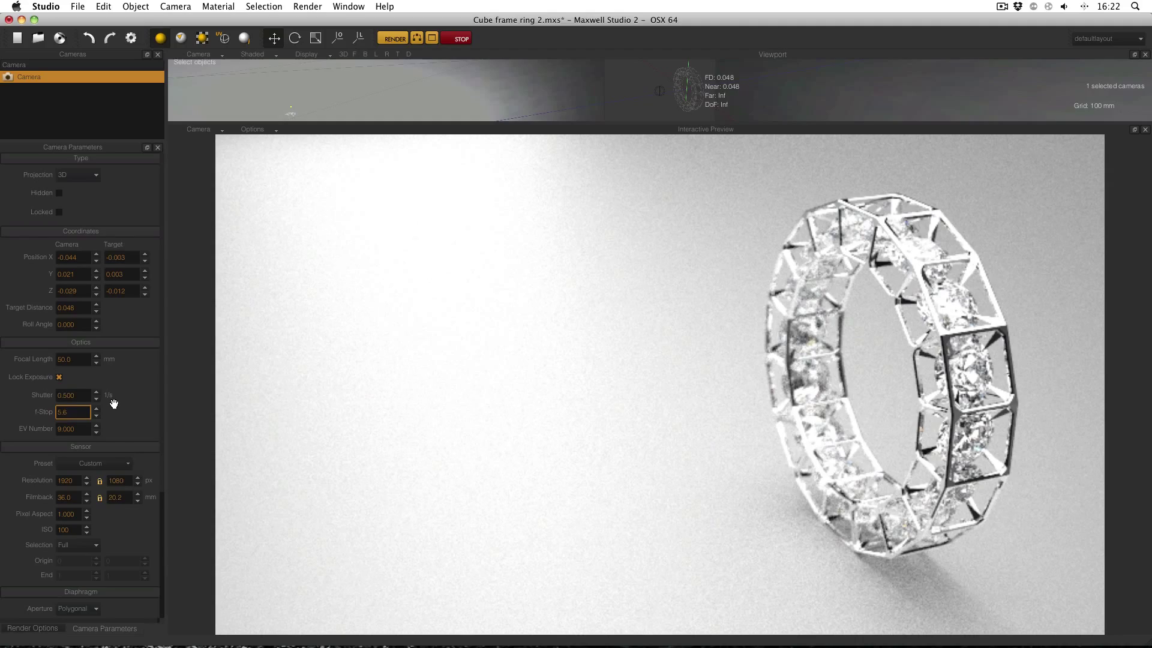
key(Return)
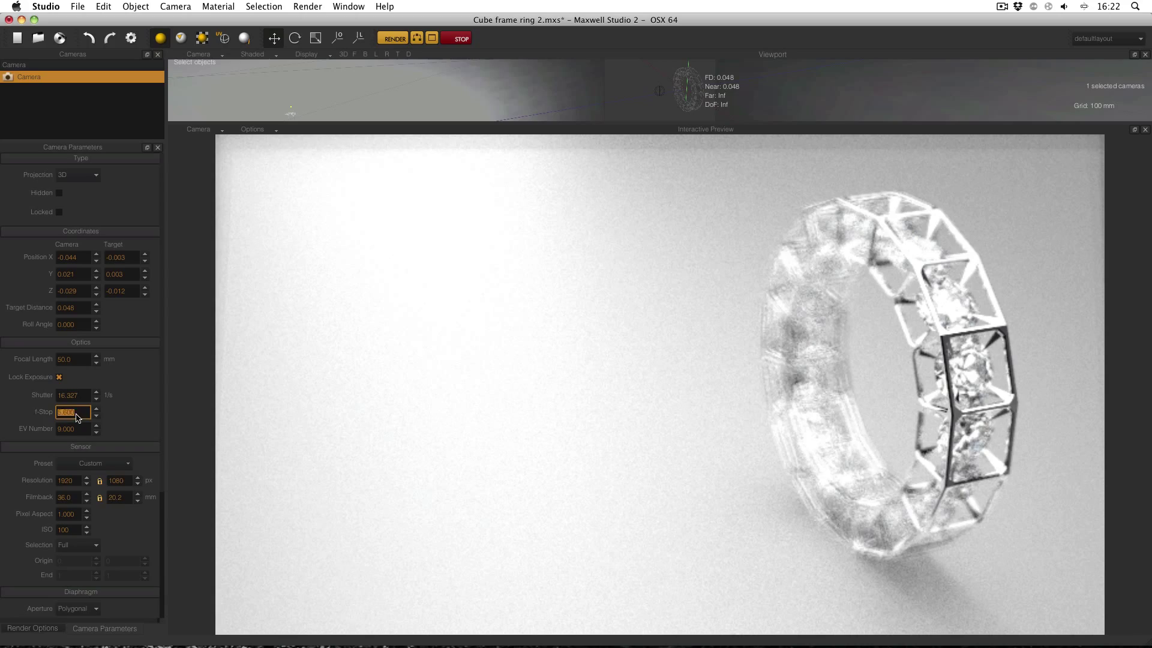
Try f-stops of 1, 300 and 1 again, then restore f-stop 32.
text(1)
key(Return)
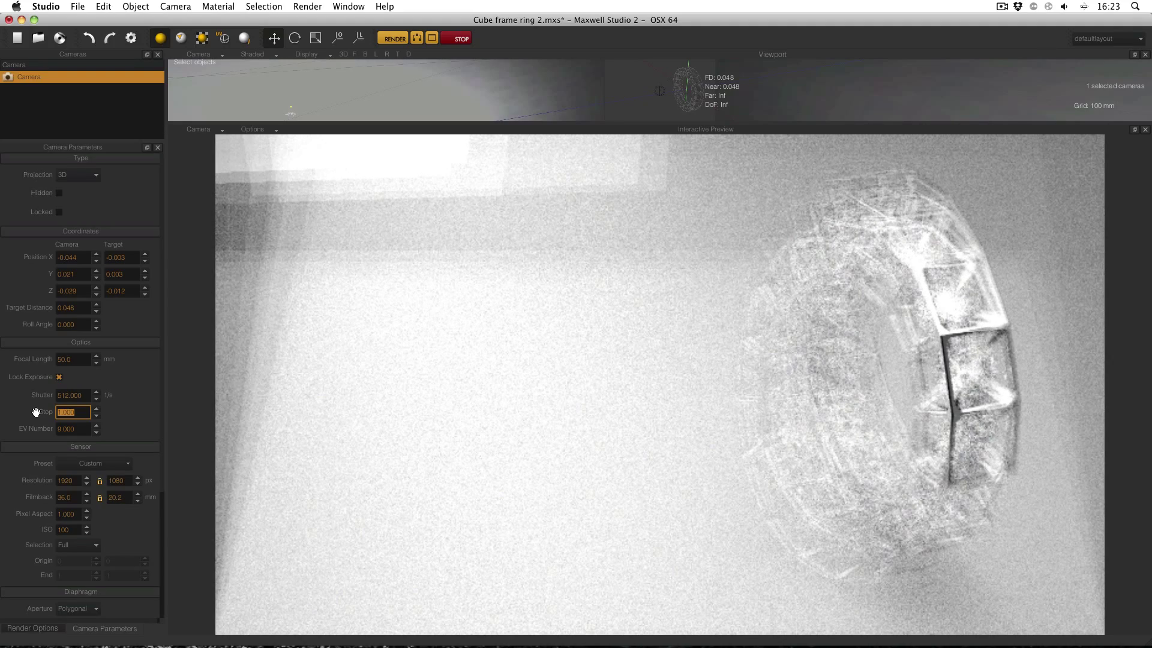
text(300)
key(Return)
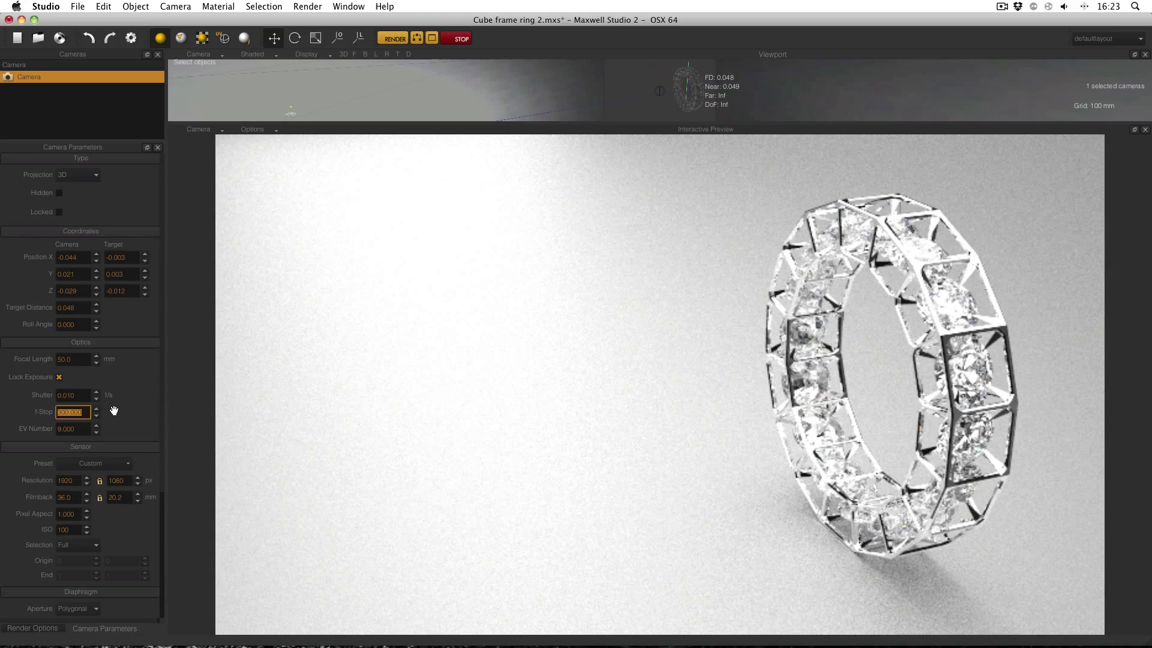
text(1)
key(Return)
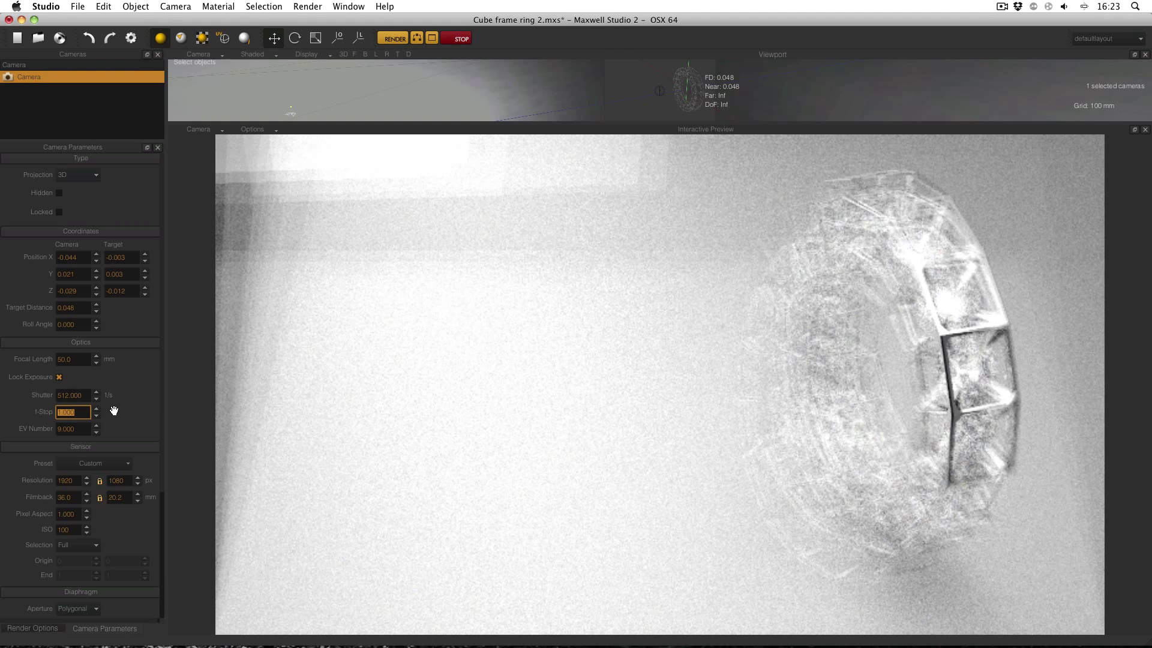
text(32)
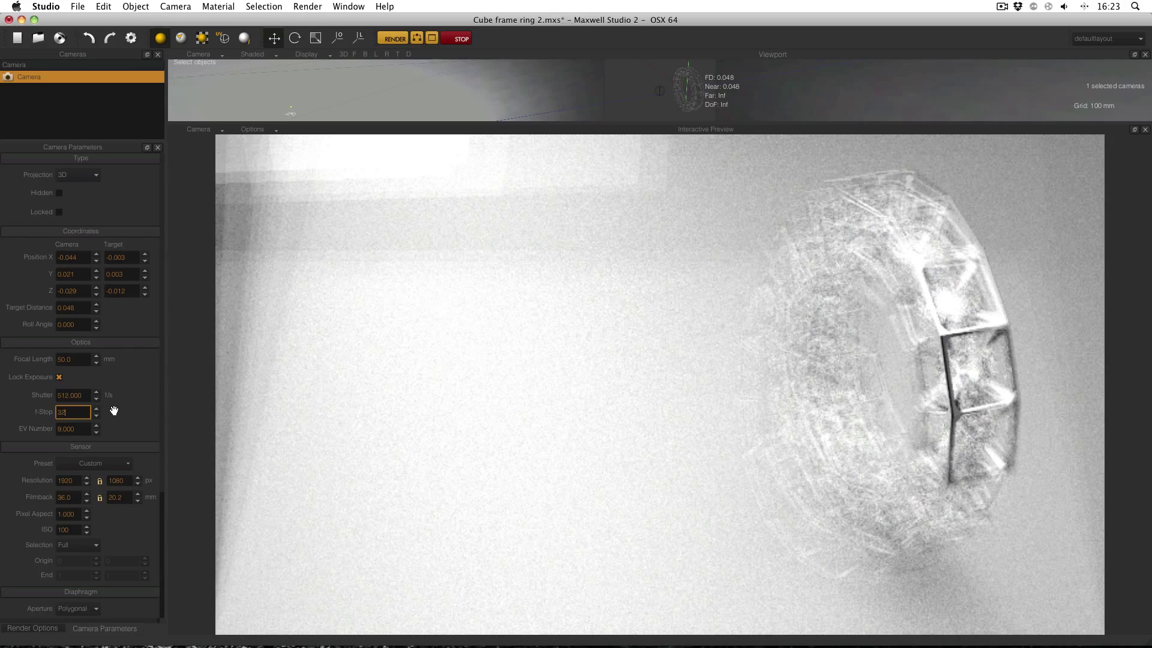
key(Return)
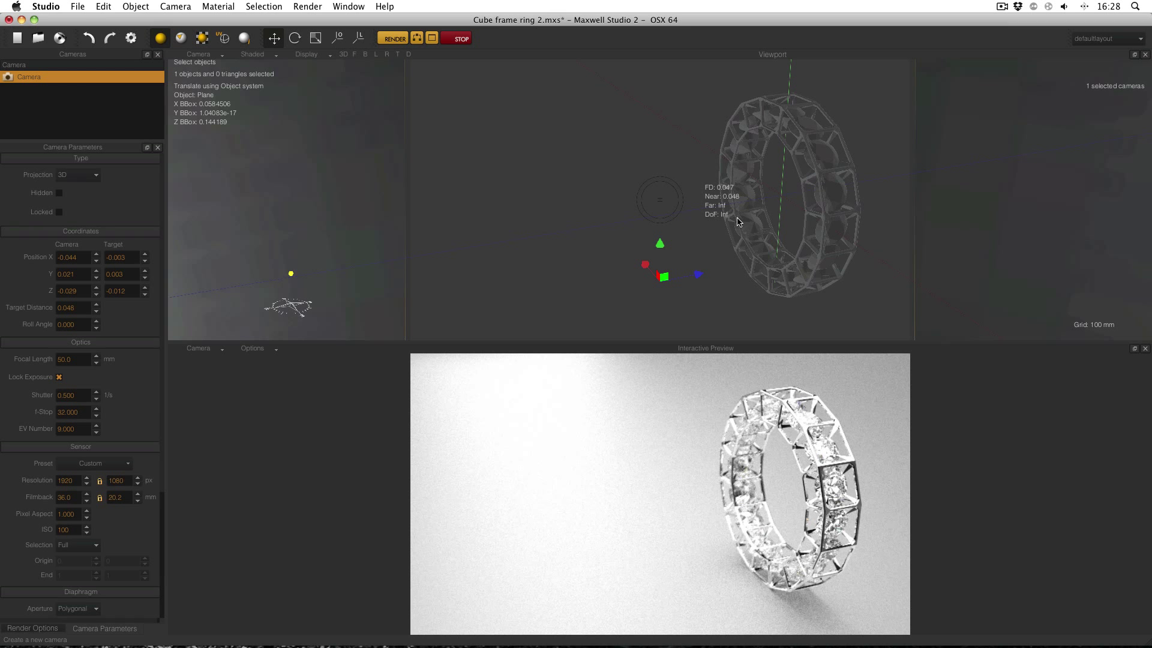
click(321, 56)
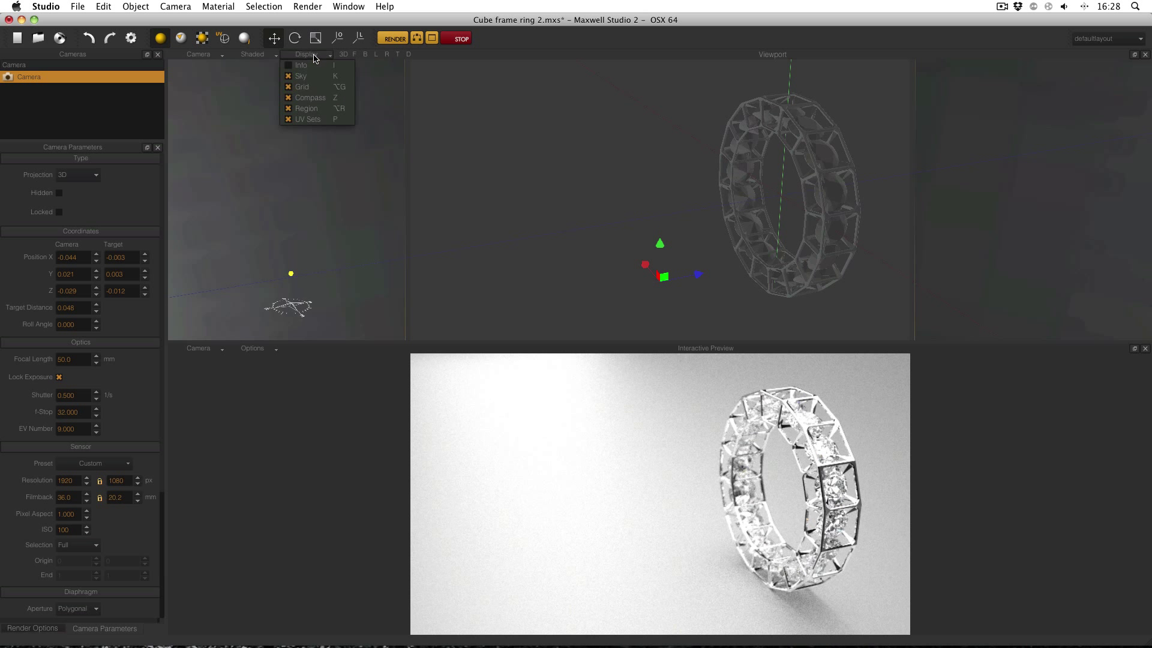
click(316, 67)
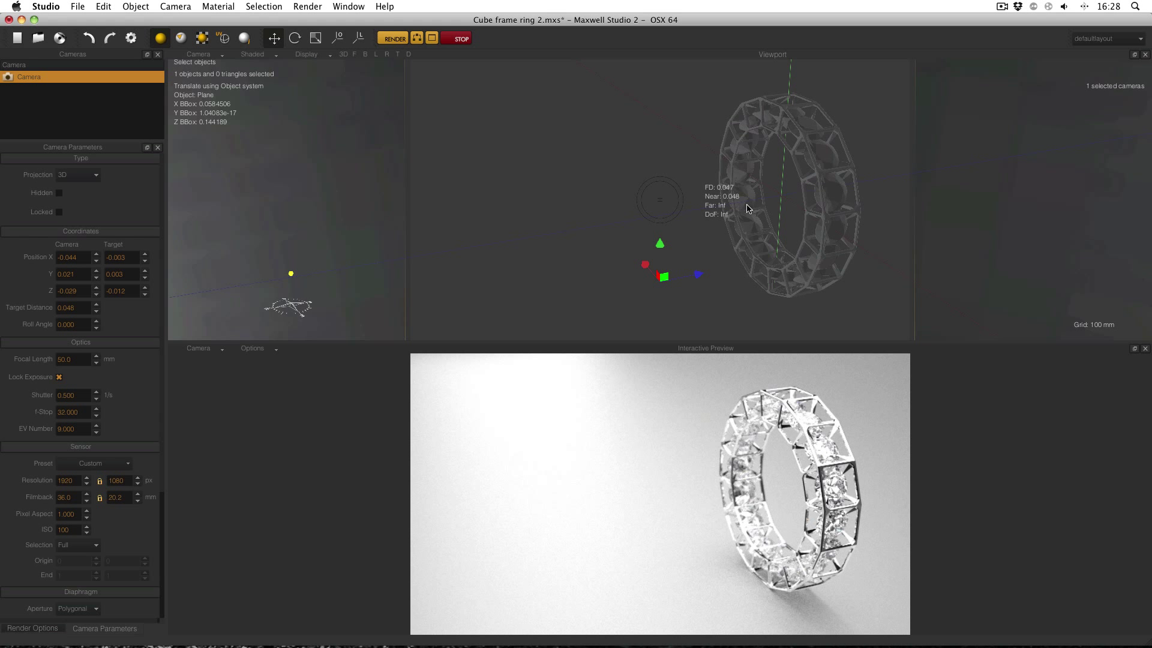
right_click(579, 194)
click(624, 374)
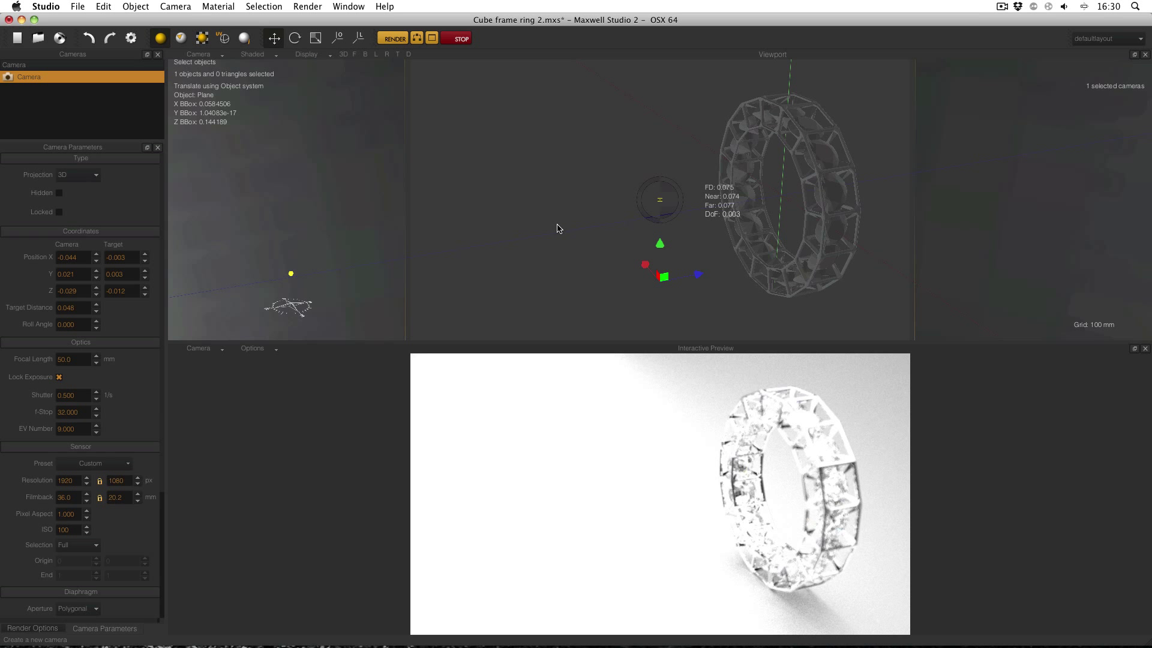
right_click(555, 184)
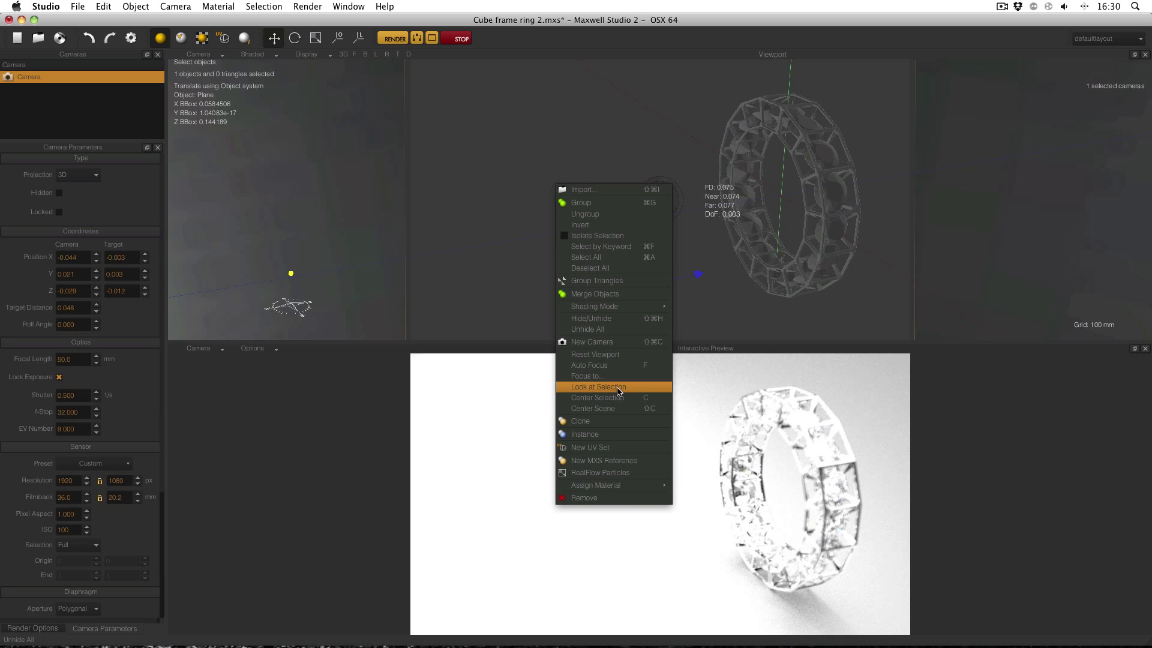
click(616, 376)
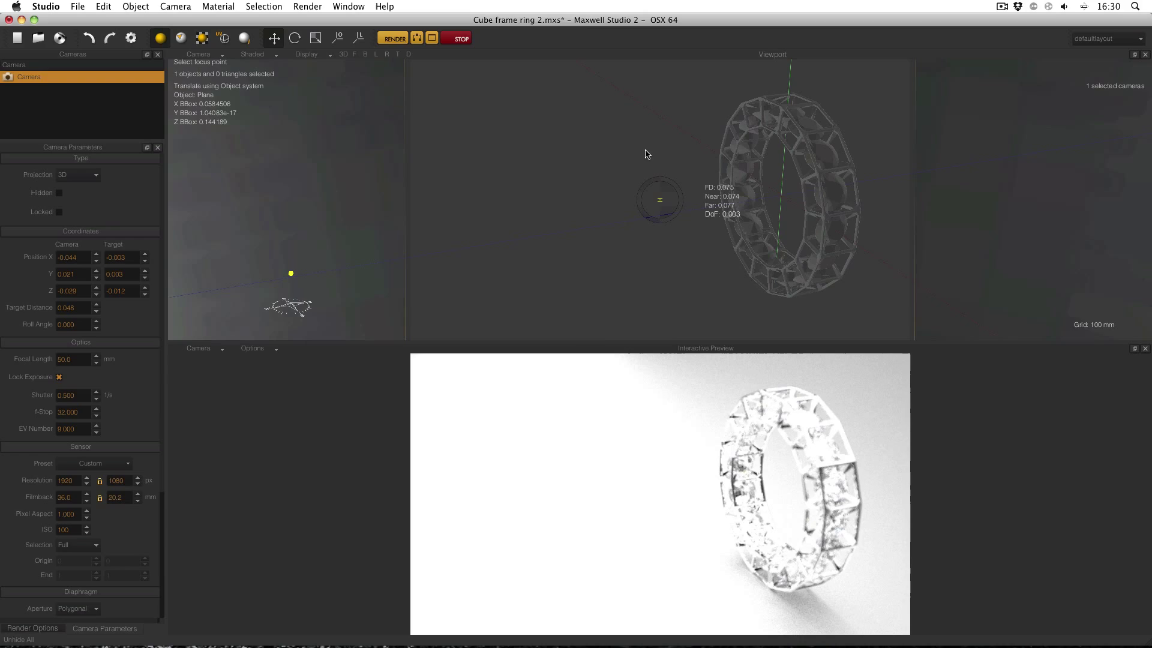
click(642, 66)
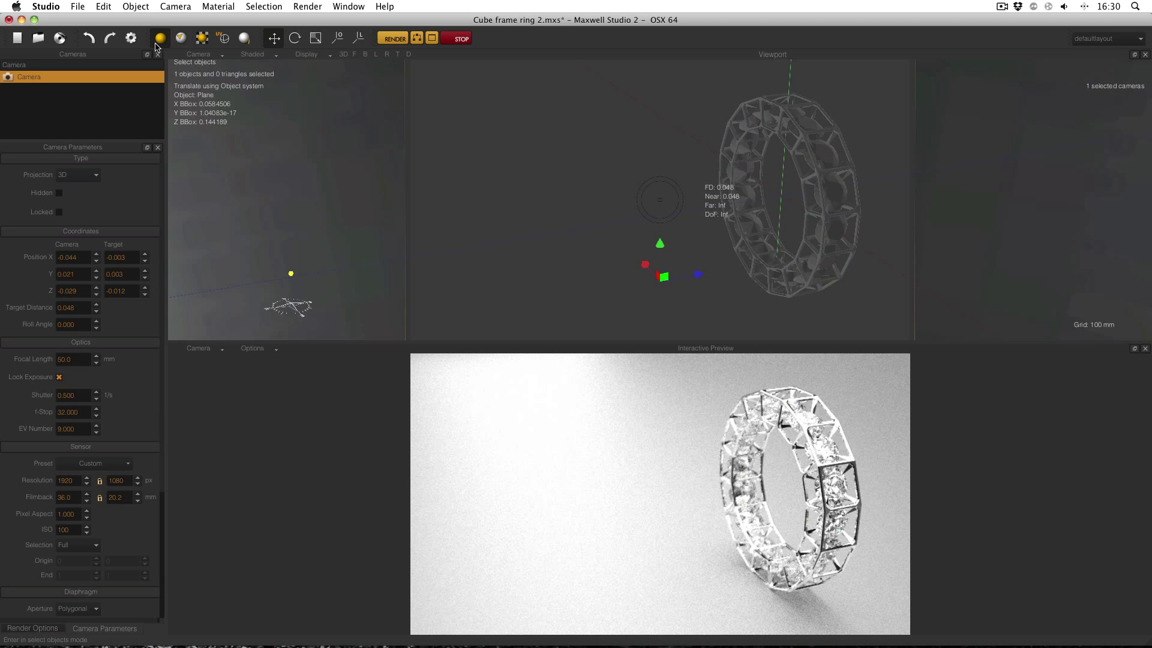
Switch to a free perspective view, zoom in and orbit around the ring and camera.
click(199, 54)
click(205, 65)
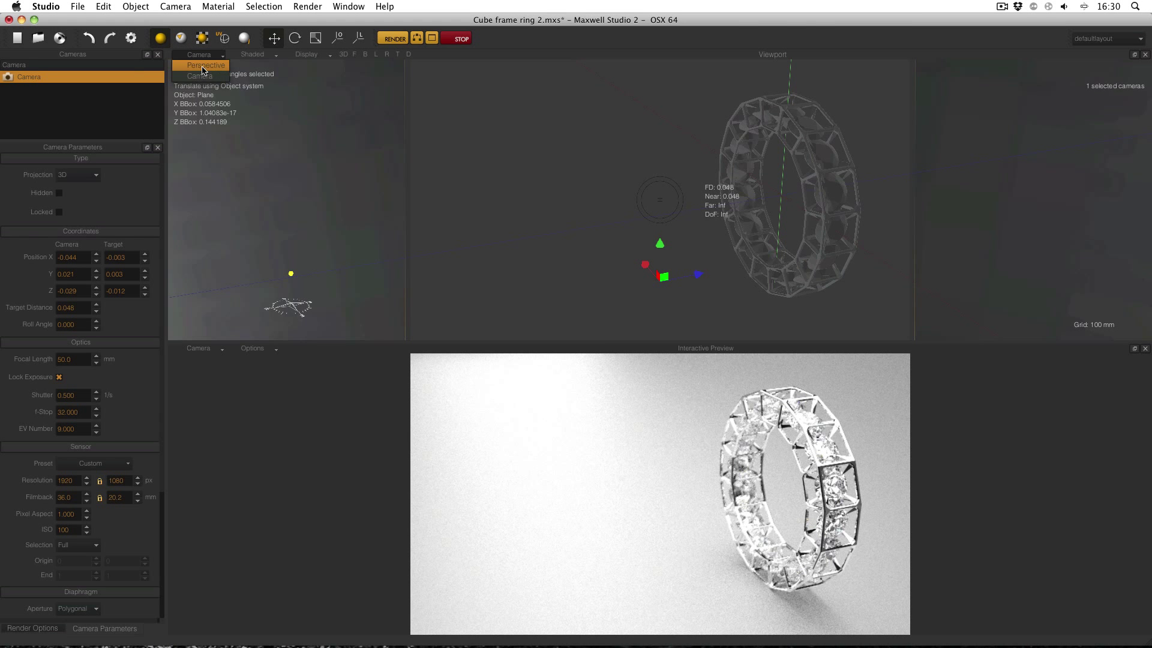
scroll(552, 186, up, 3)
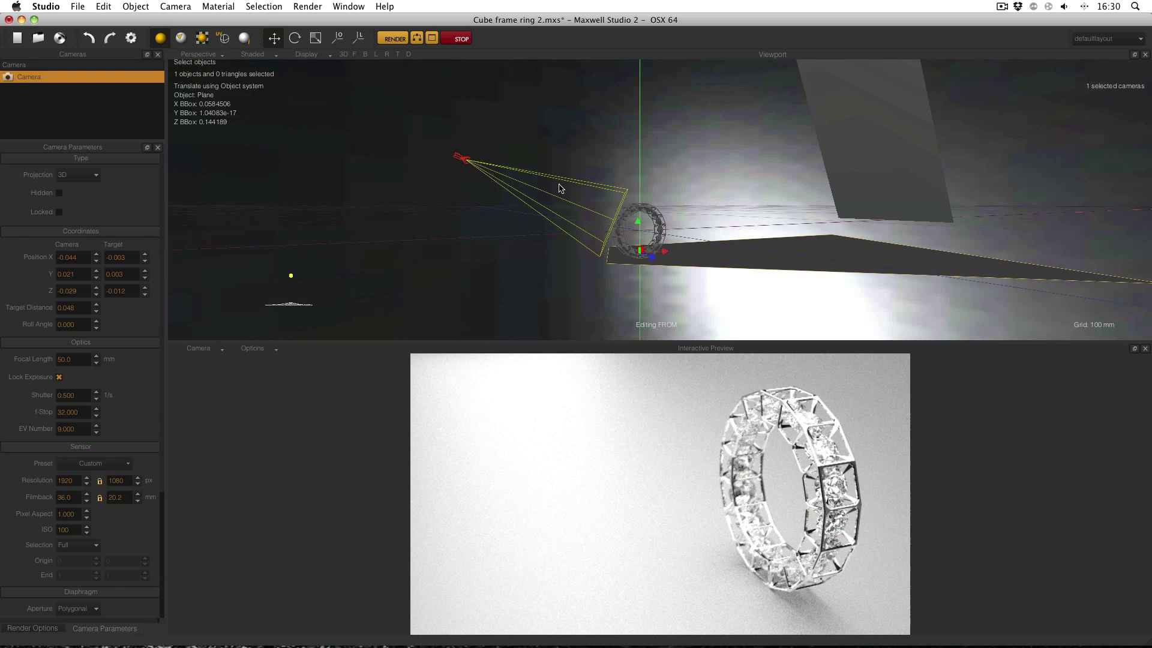
scroll(624, 226, up, 1)
scroll(624, 226, up, 2)
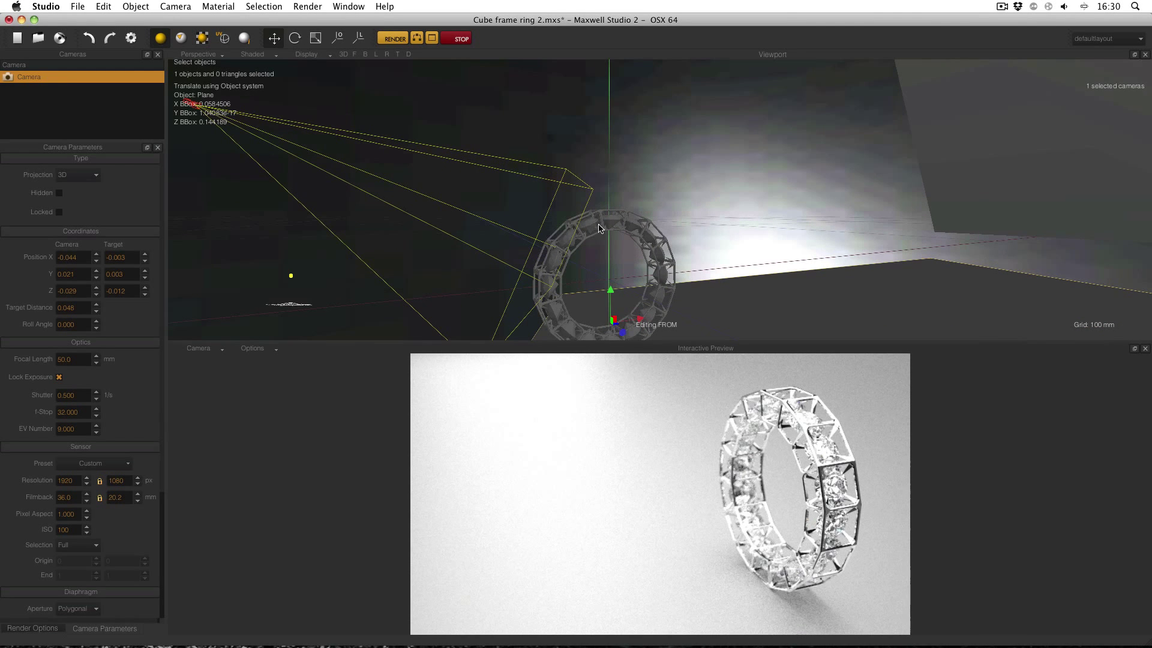
scroll(549, 238, up, 2)
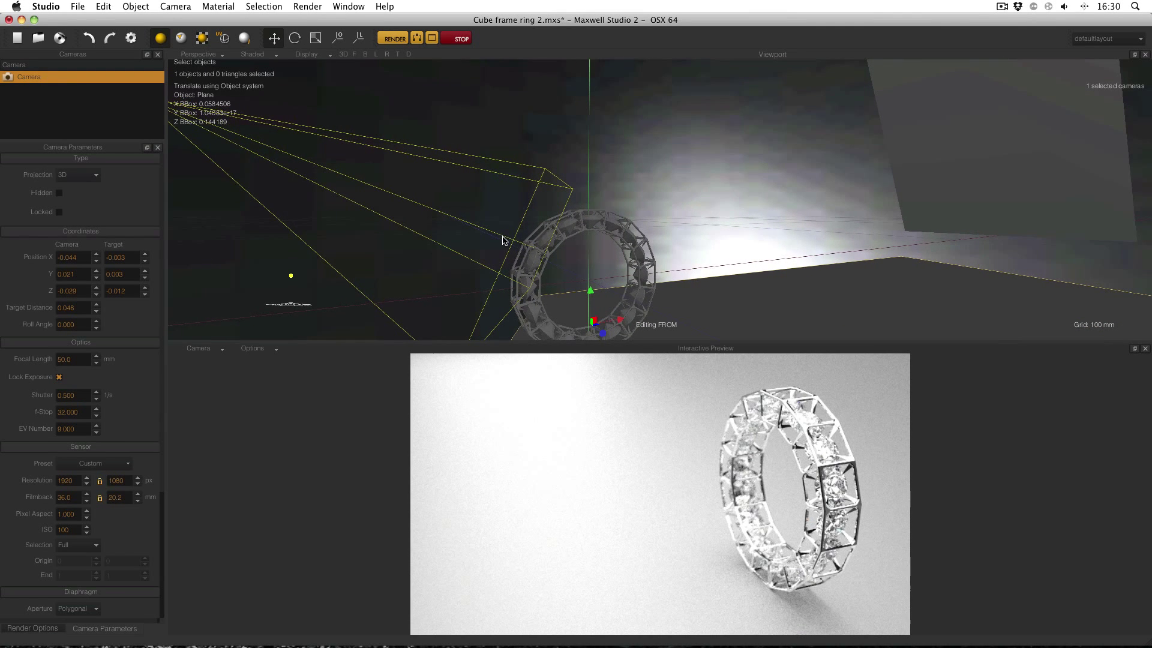
alt+drag(504, 240, 450, 221)
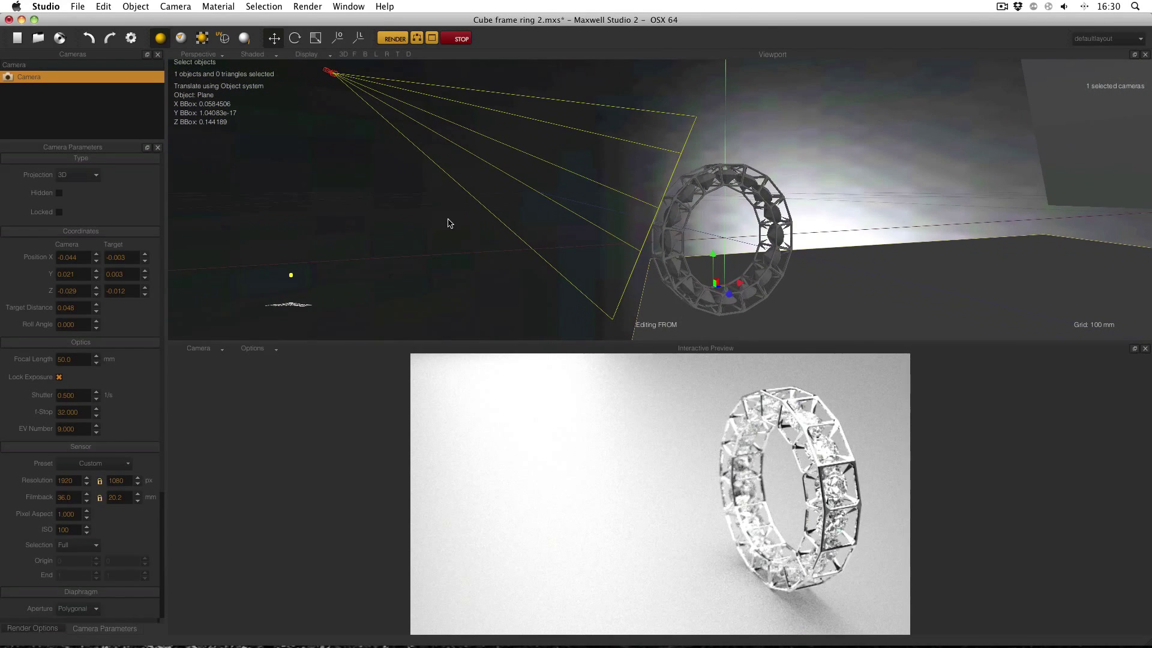
Return the viewport to the camera view and select the scene Camera.
click(213, 69)
click(198, 54)
click(204, 73)
click(84, 78)
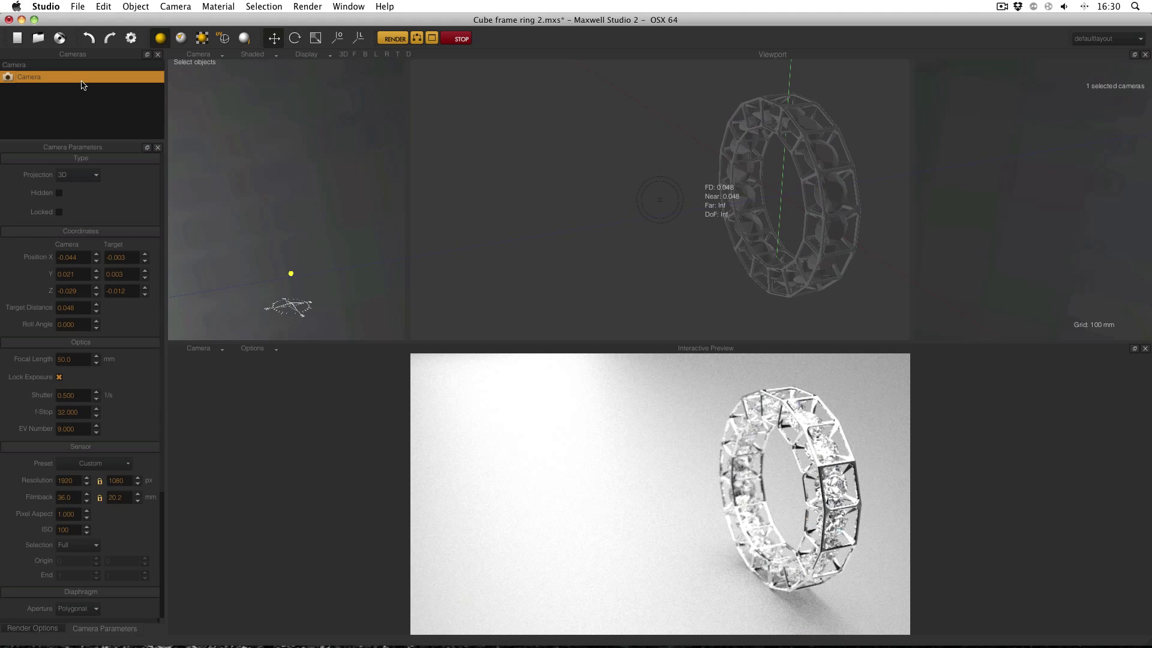
Pick focus points on the ring with Focus to… and Auto Focus, reaching 0.075 with 0.003 depth of field.
right_click(552, 126)
click(600, 307)
click(817, 184)
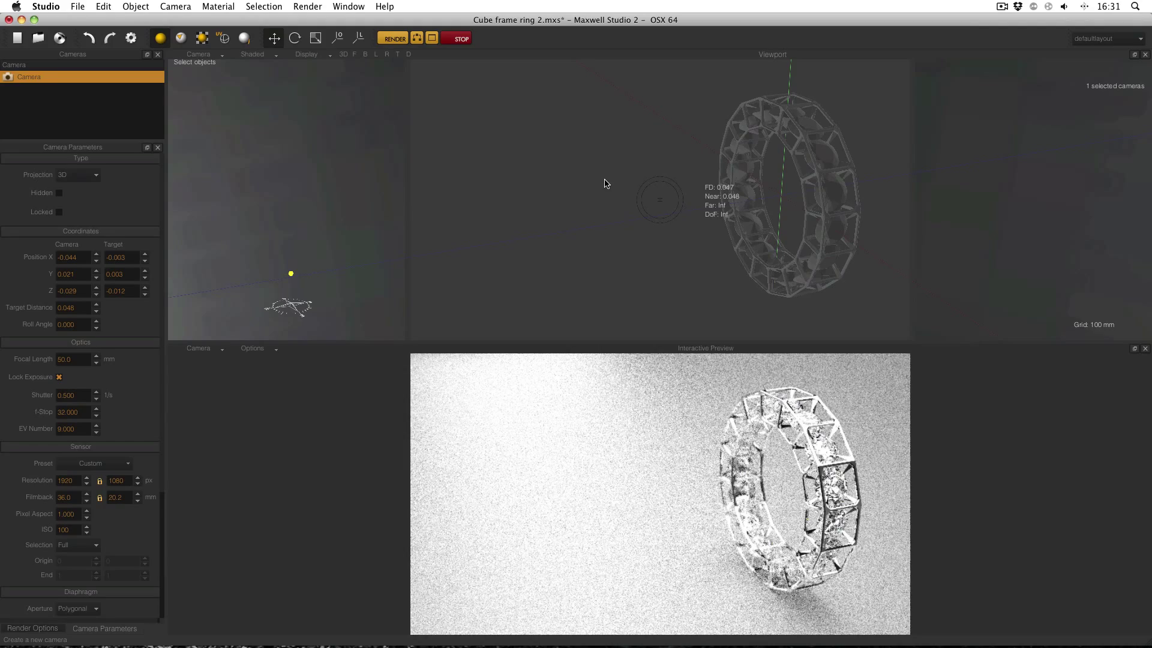
right_click(605, 183)
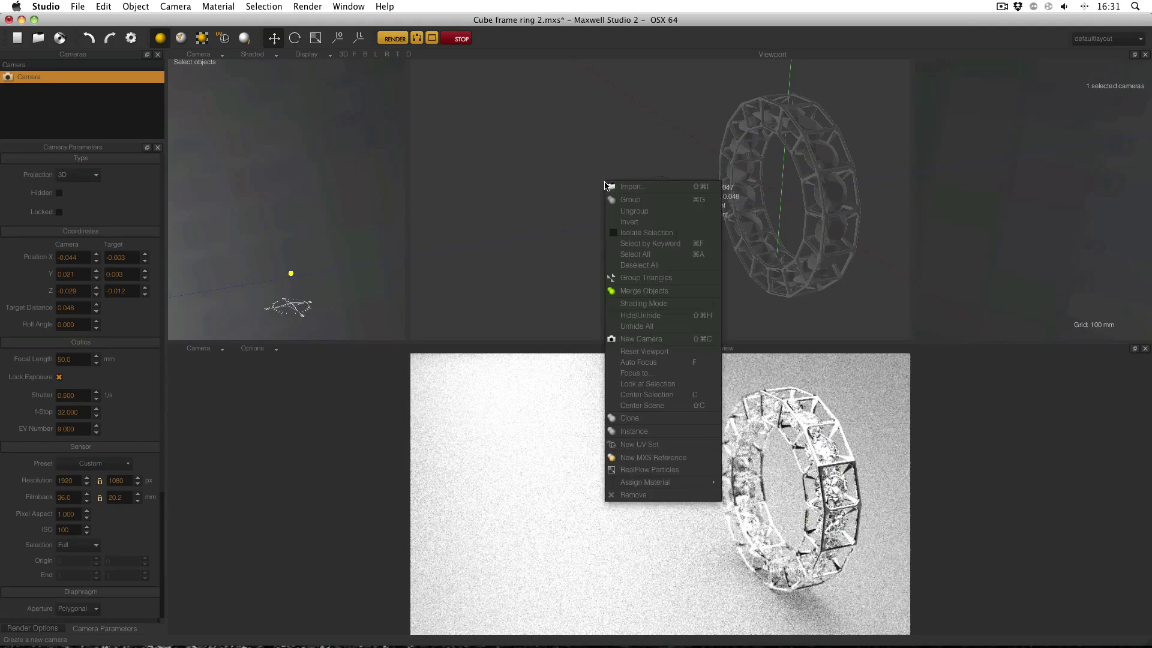
click(648, 373)
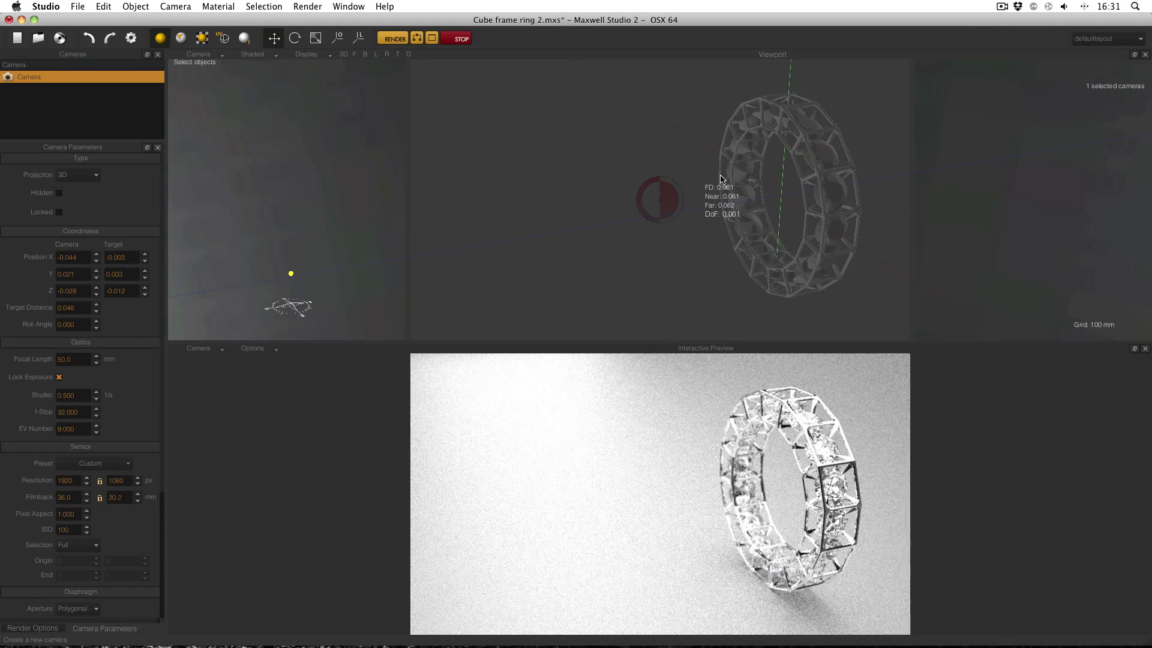
click(720, 179)
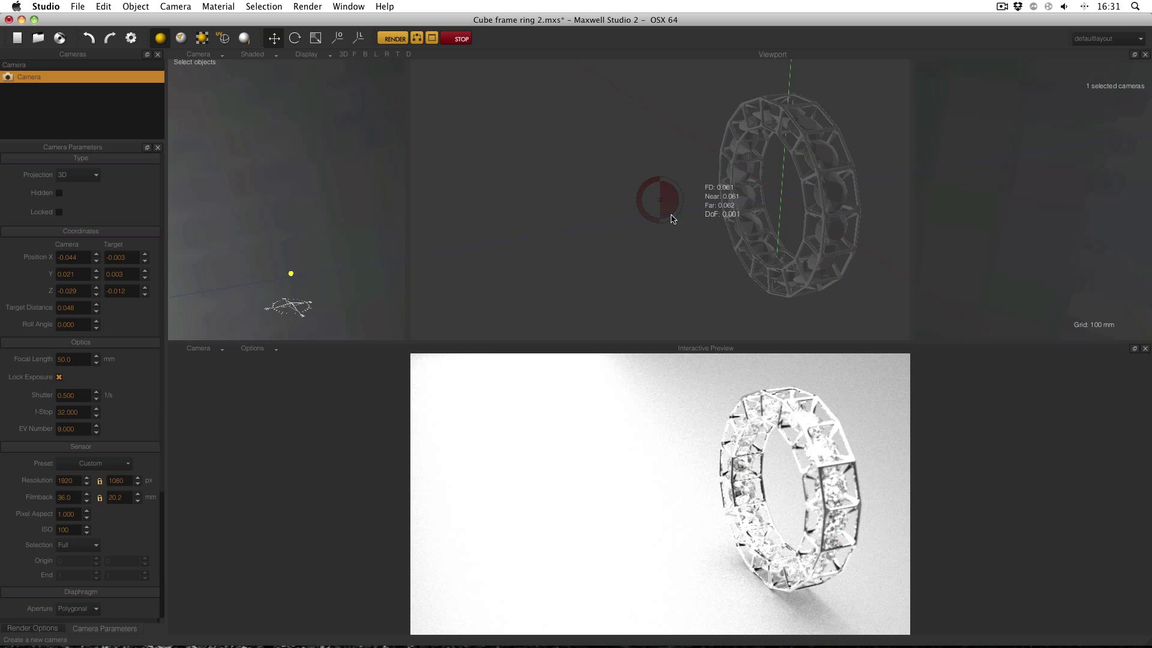
right_click(580, 163)
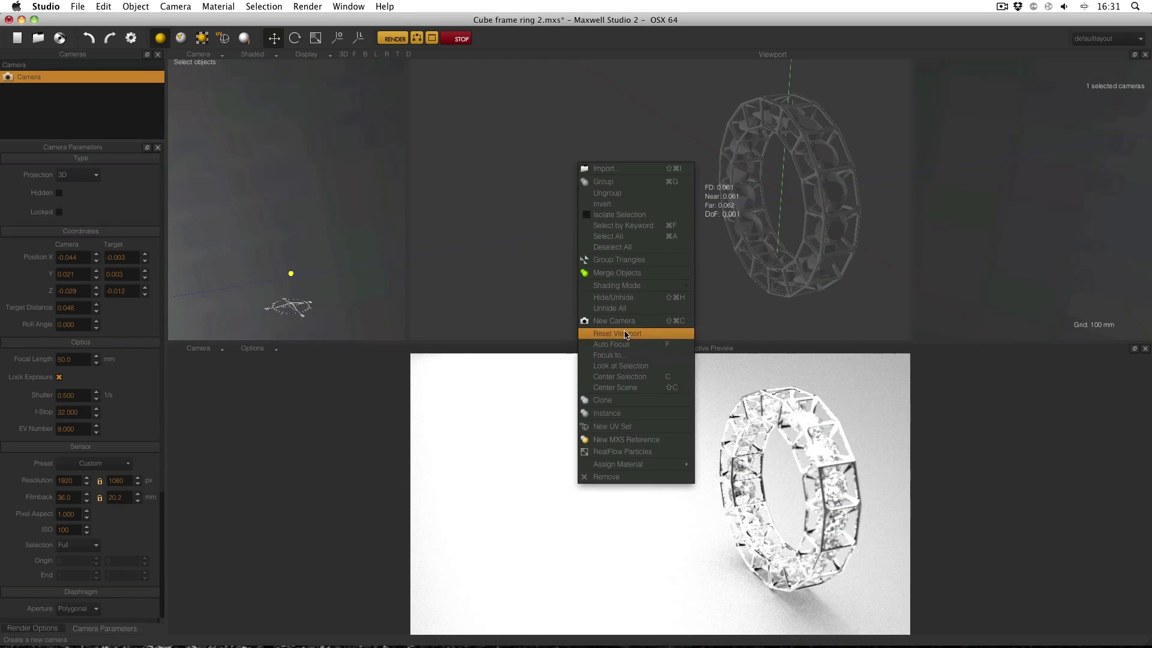
click(627, 355)
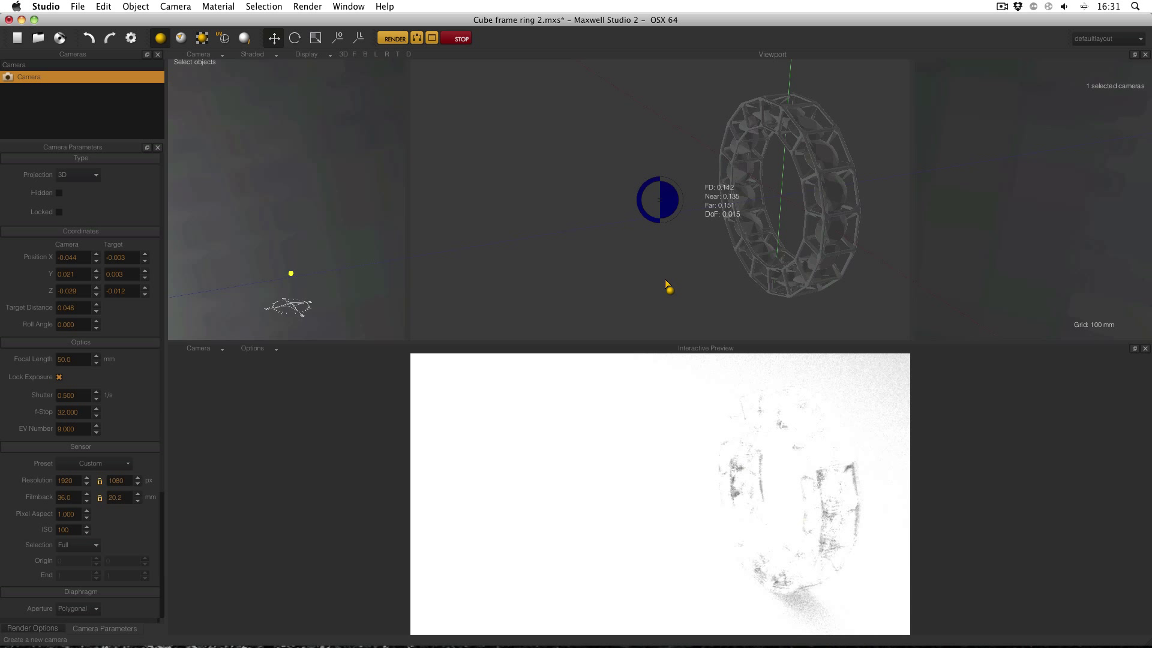
right_click(641, 251)
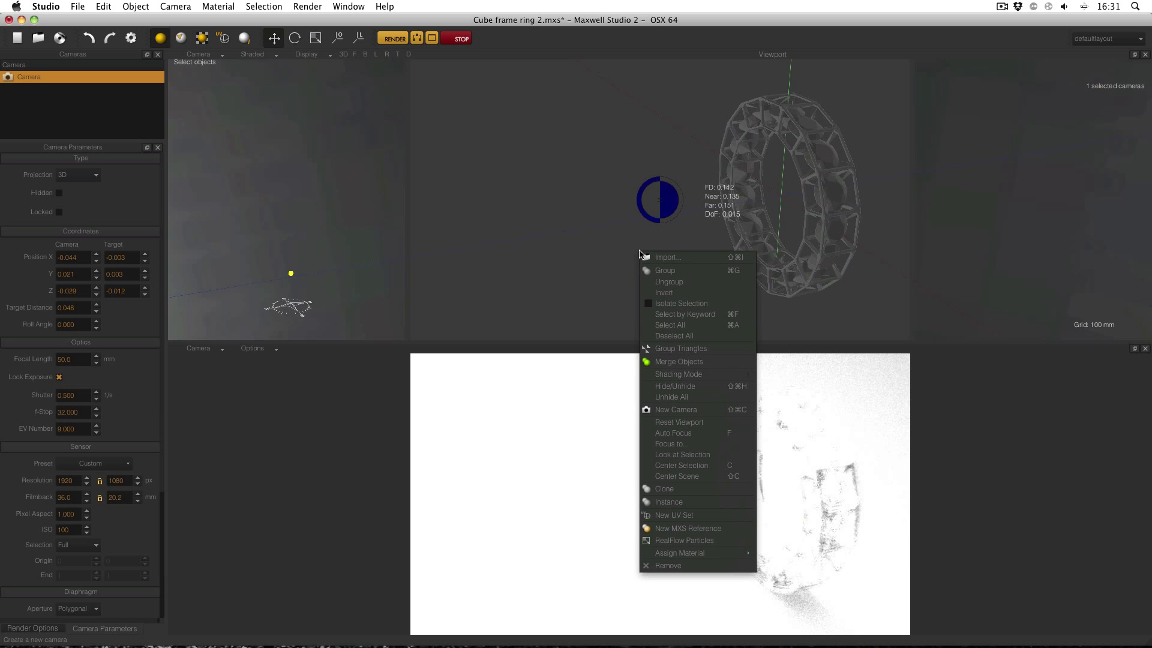
click(671, 432)
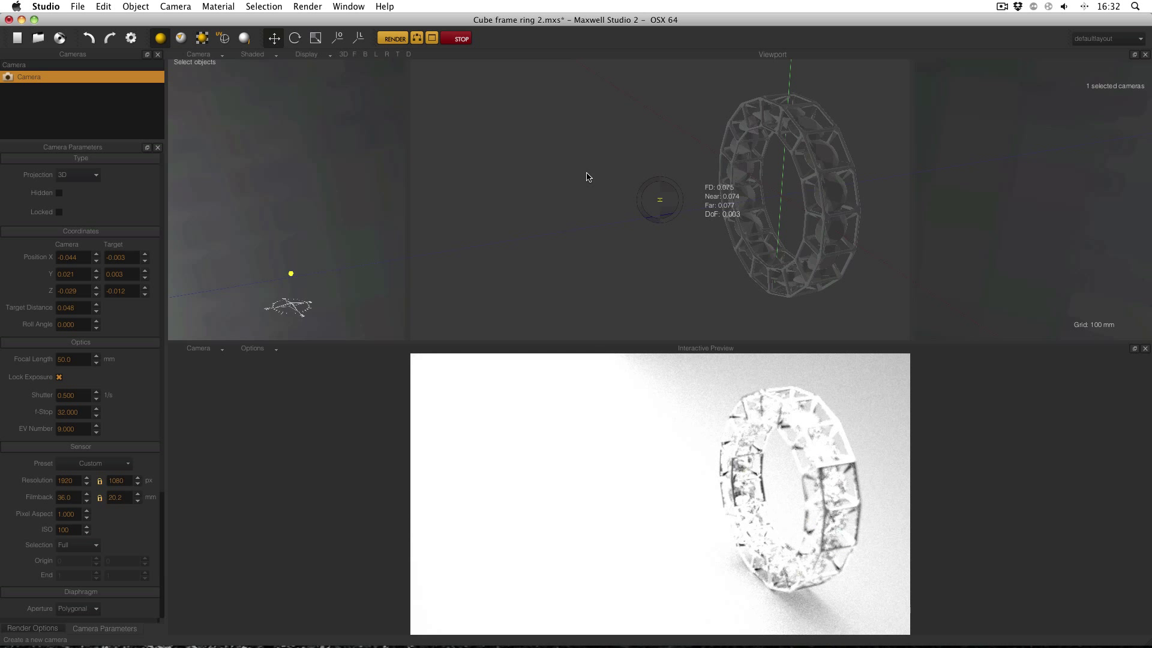
Reset focus to the target distance so FD reads 0.048 and depth of field Inf.
click(550, 158)
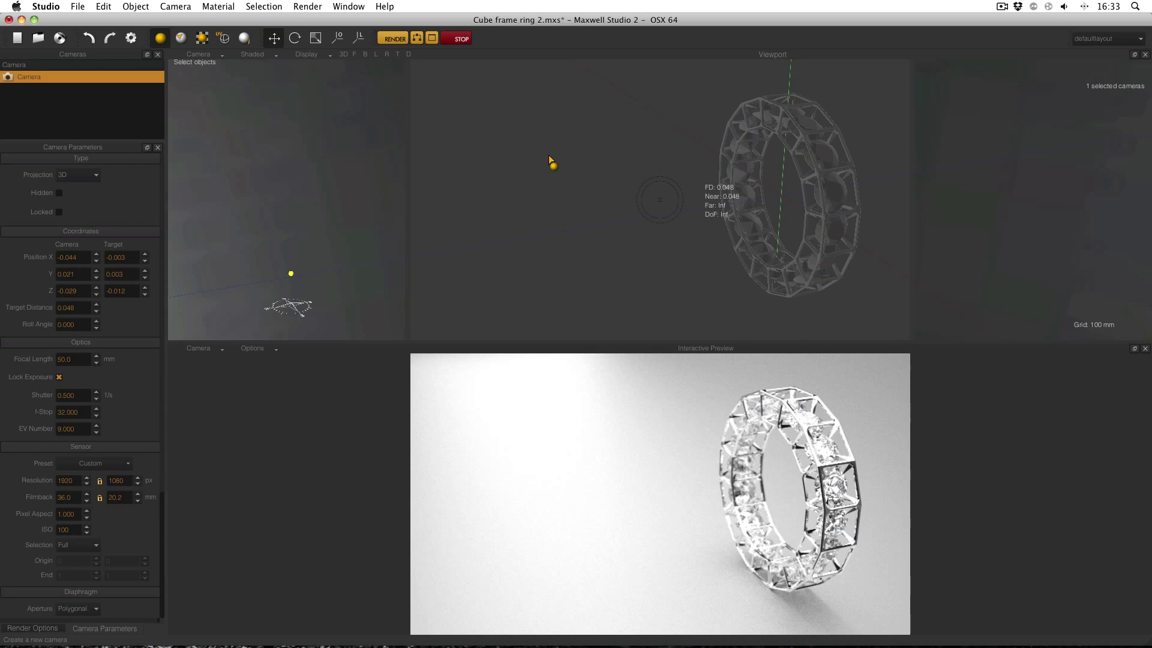
Dolly the camera with the scroll wheel and pick two Focus to… points on the ring.
scroll(549, 157, up, 5)
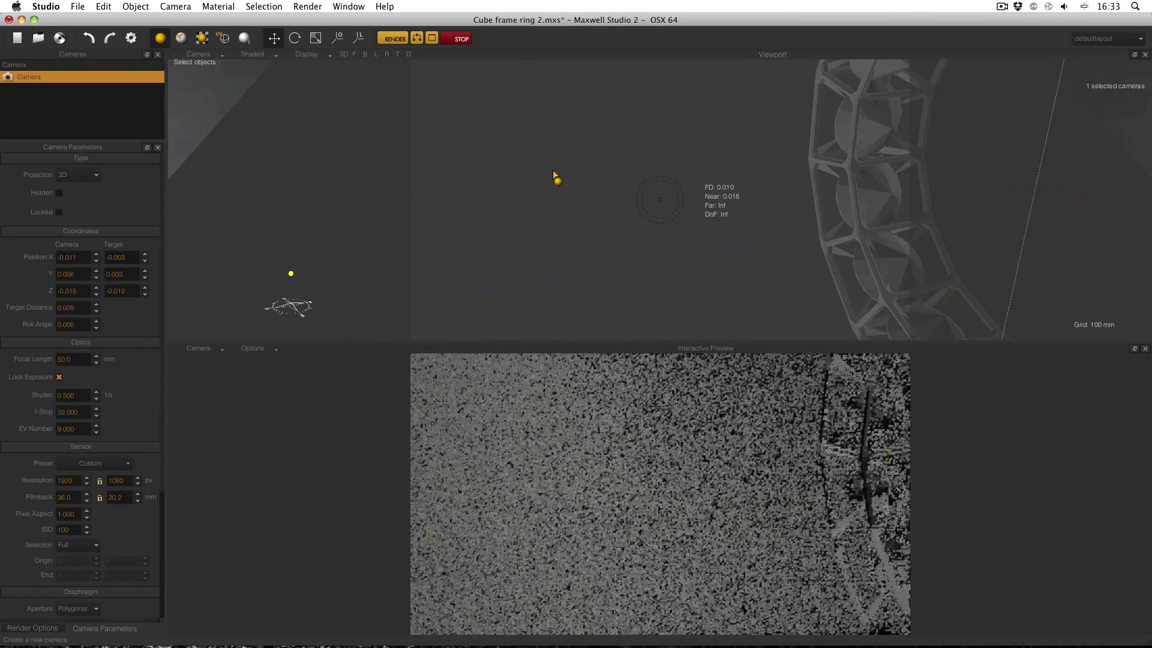
scroll(552, 176, down, 4)
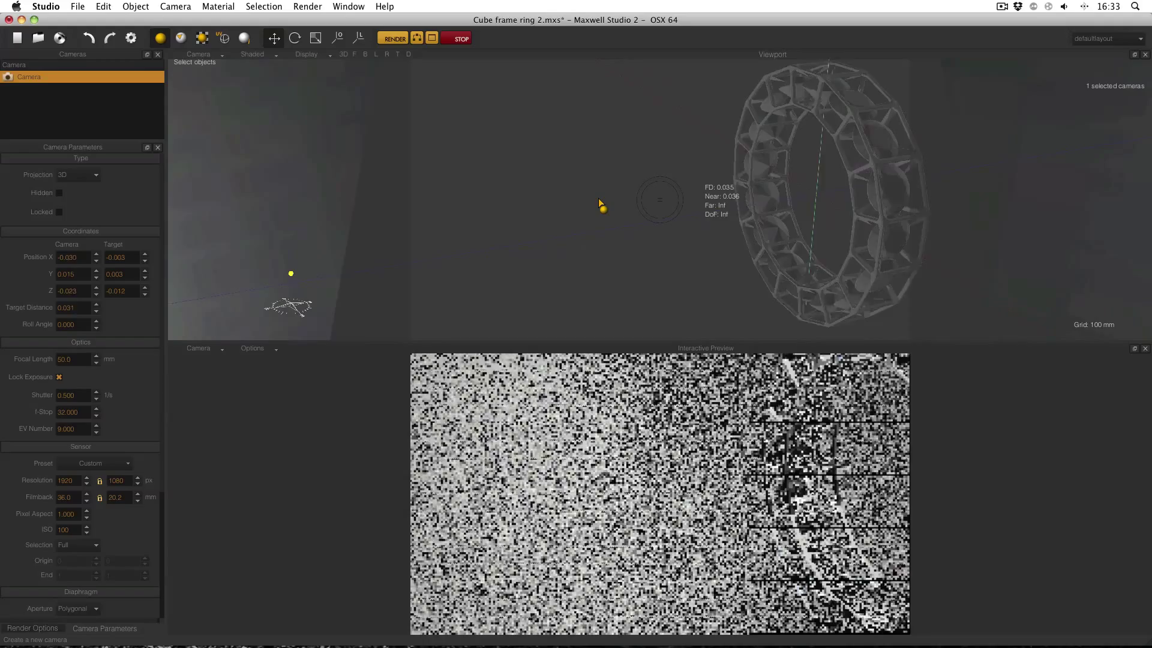
scroll(601, 204, down, 2)
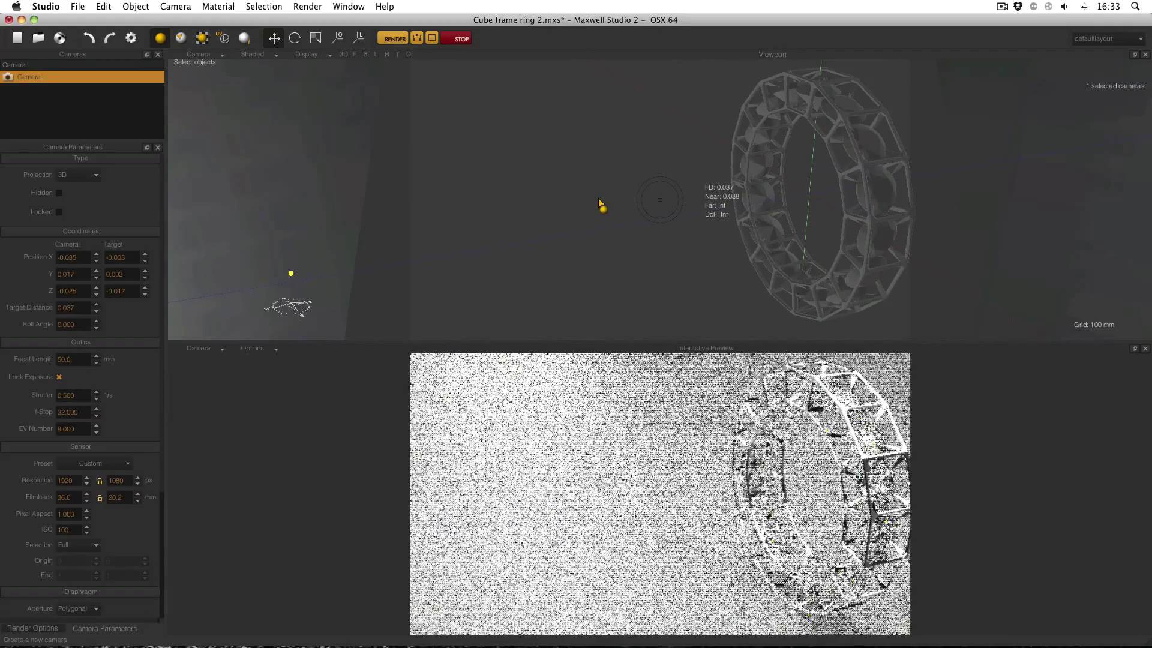
scroll(601, 203, down, 1)
right_click(600, 204)
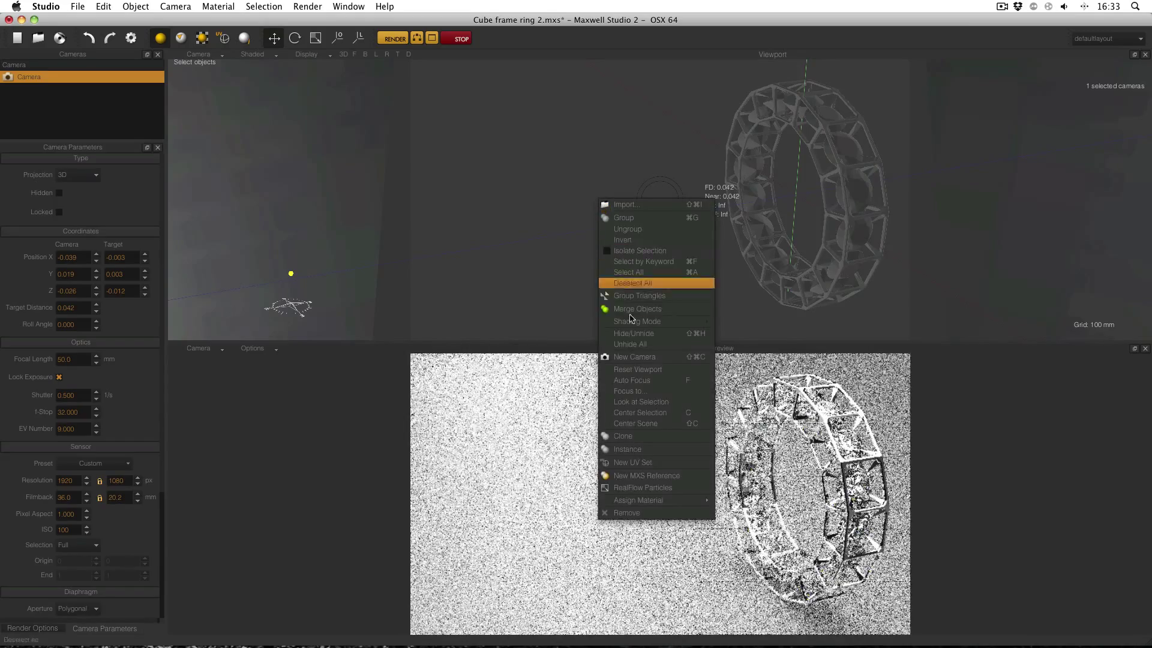
click(660, 381)
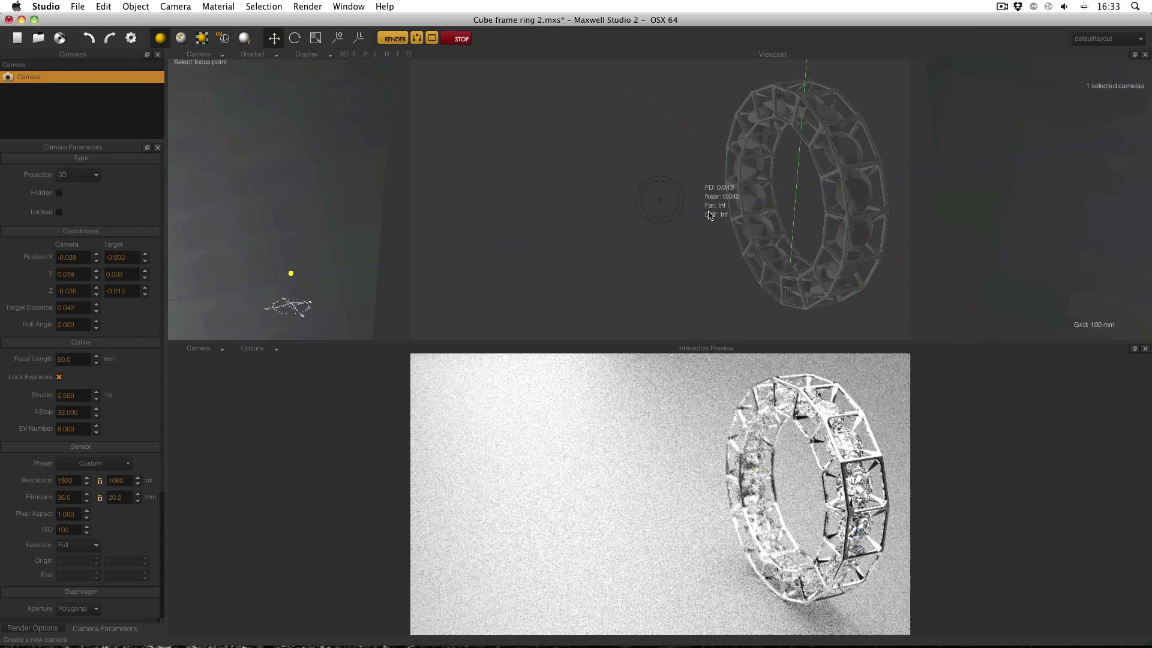
click(741, 176)
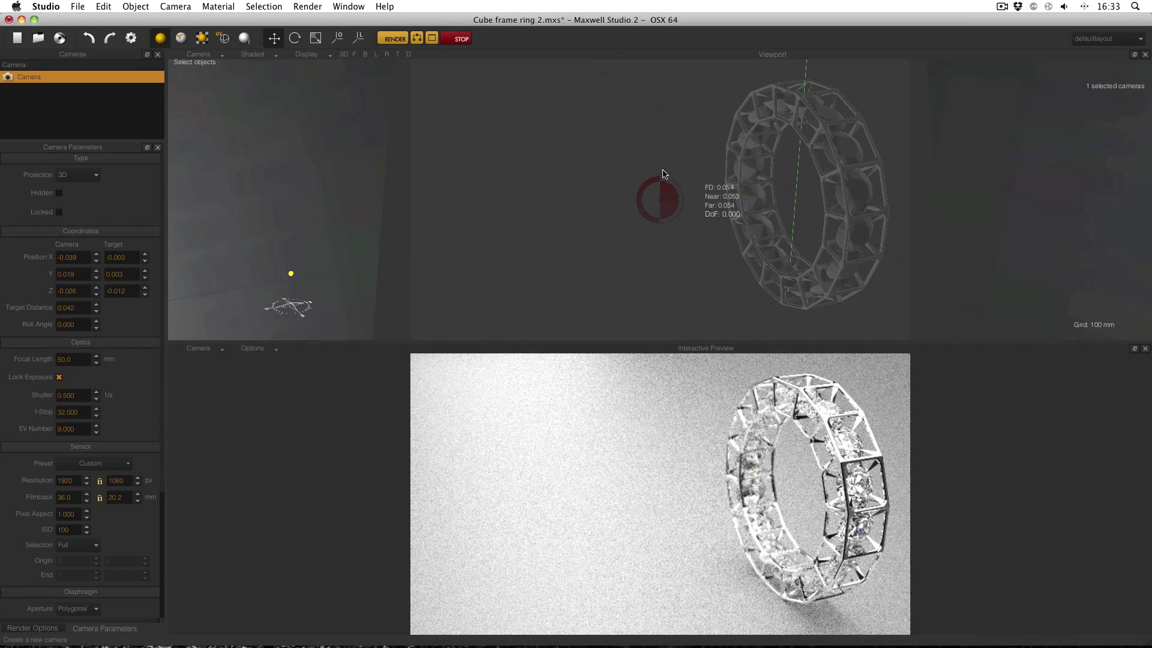
right_click(583, 146)
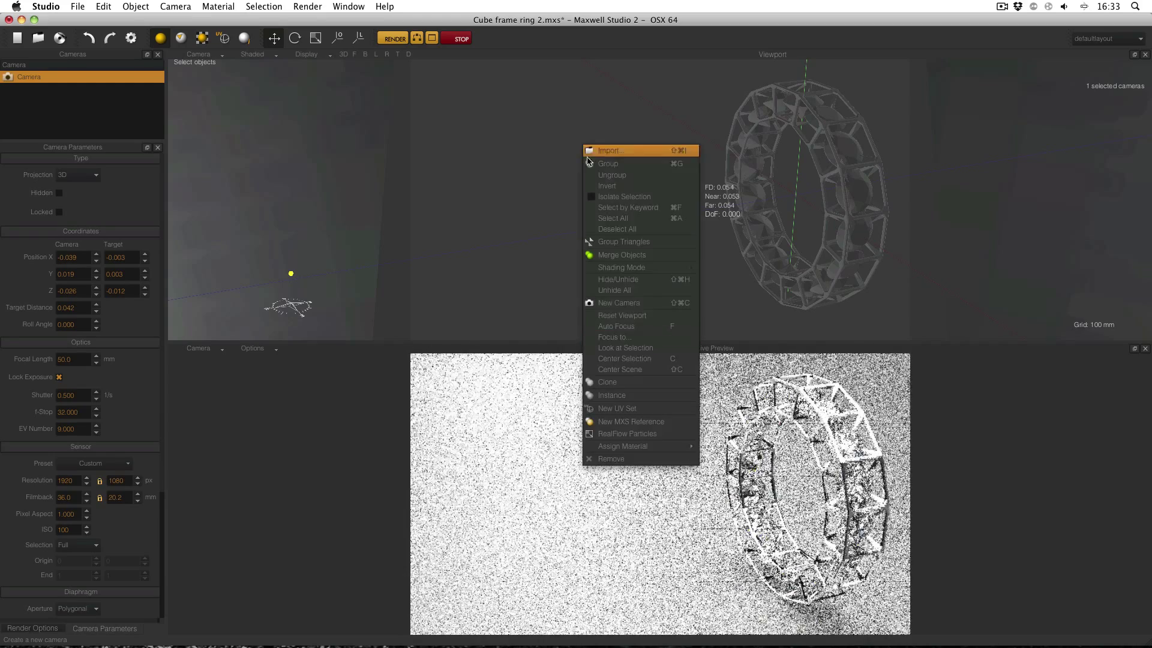
click(653, 336)
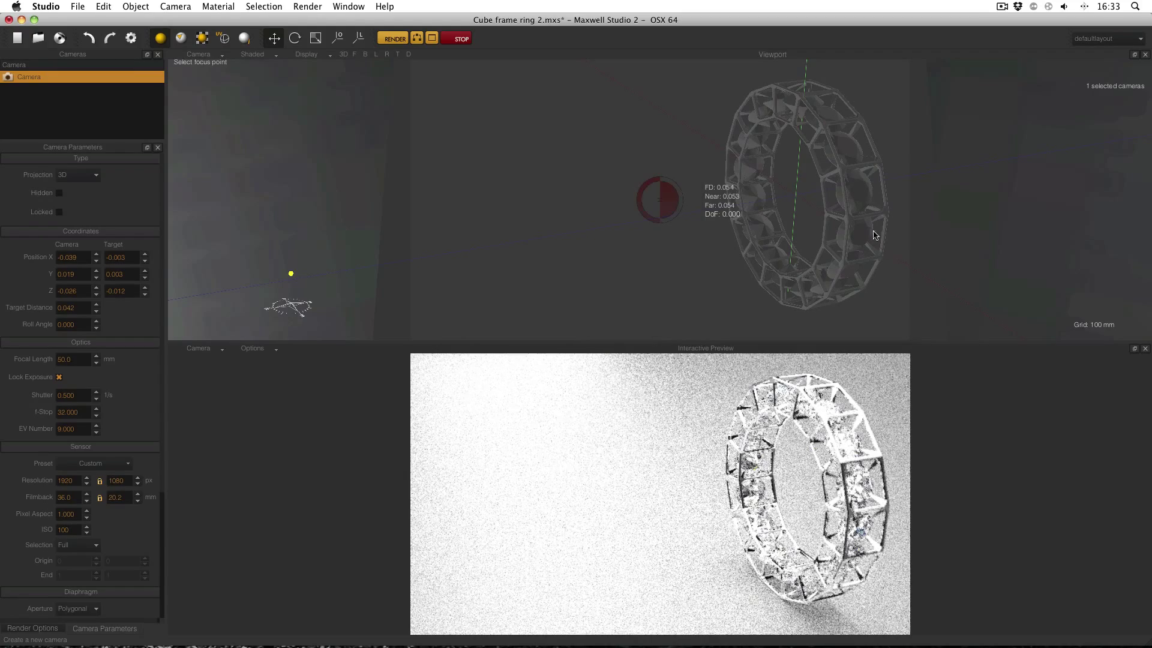
click(848, 207)
Autofocus, re-aim the camera so the ring sits left, and autofocus again to 0.044.
right_click(498, 124)
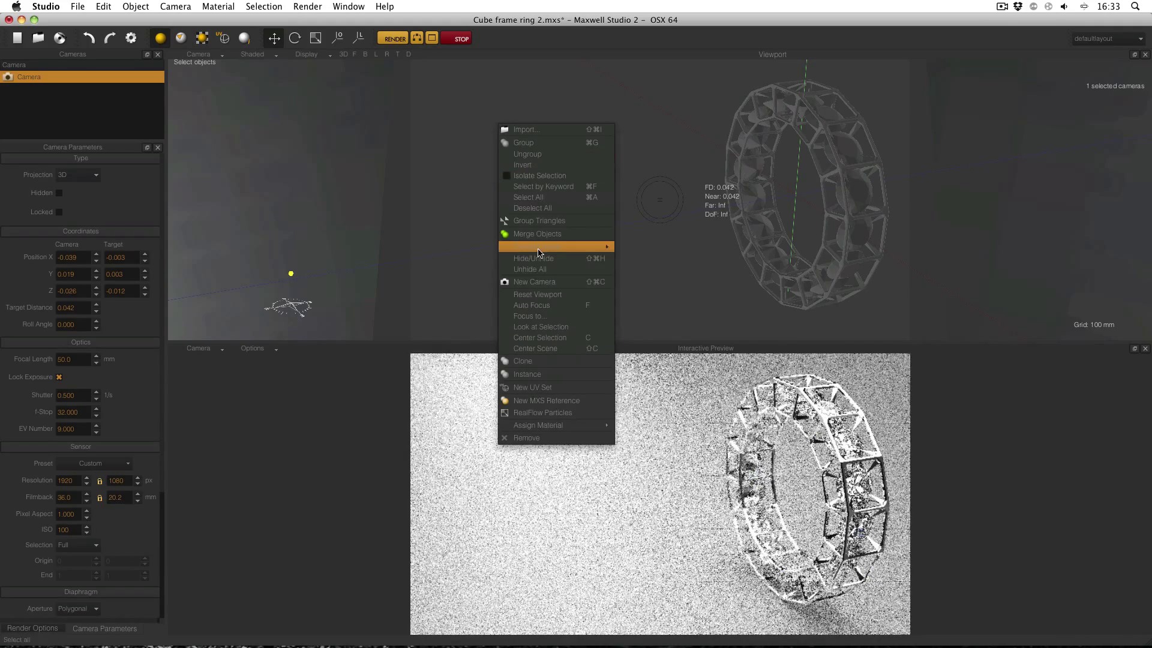
click(547, 306)
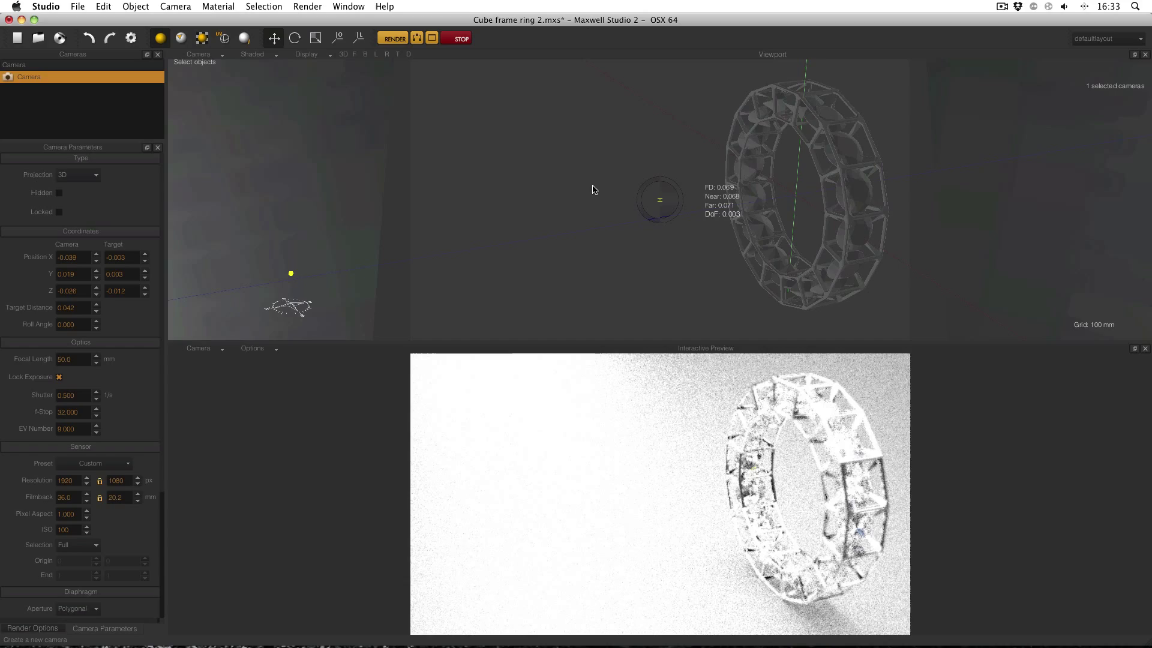
drag(589, 185, 660, 186)
right_click(714, 161)
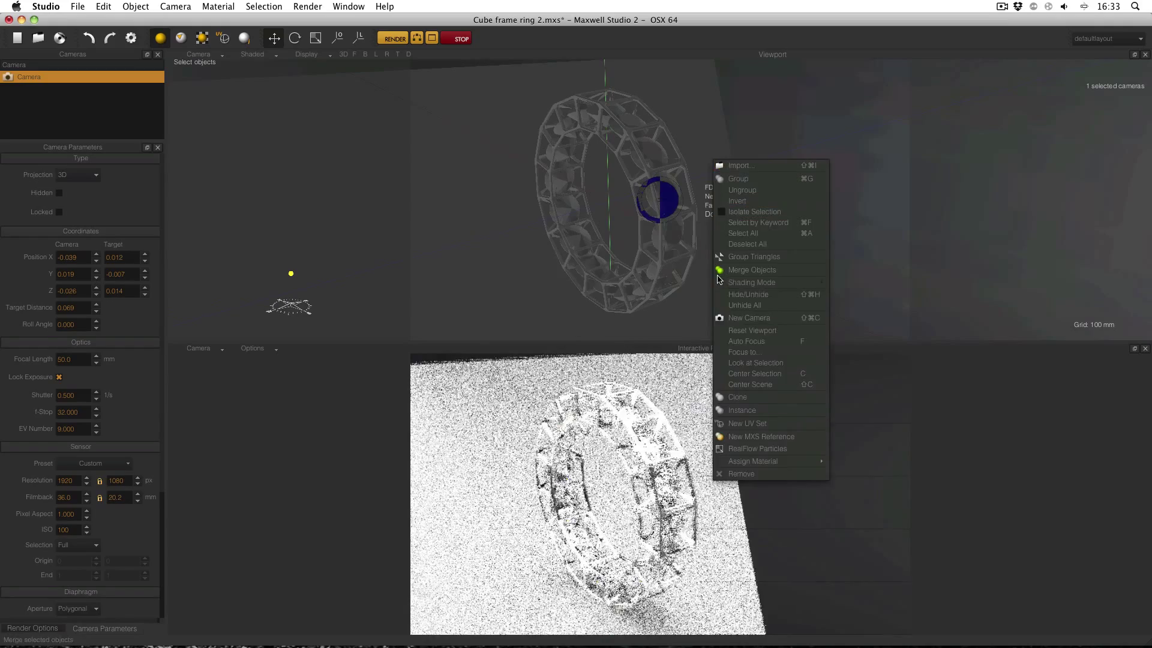
click(745, 341)
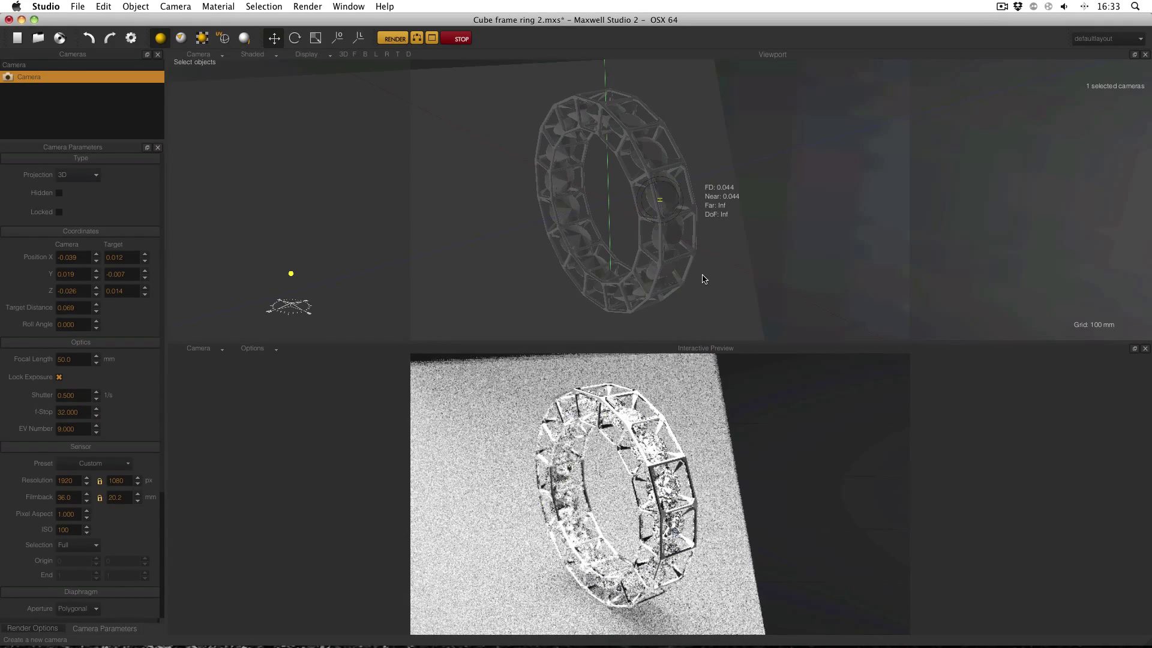